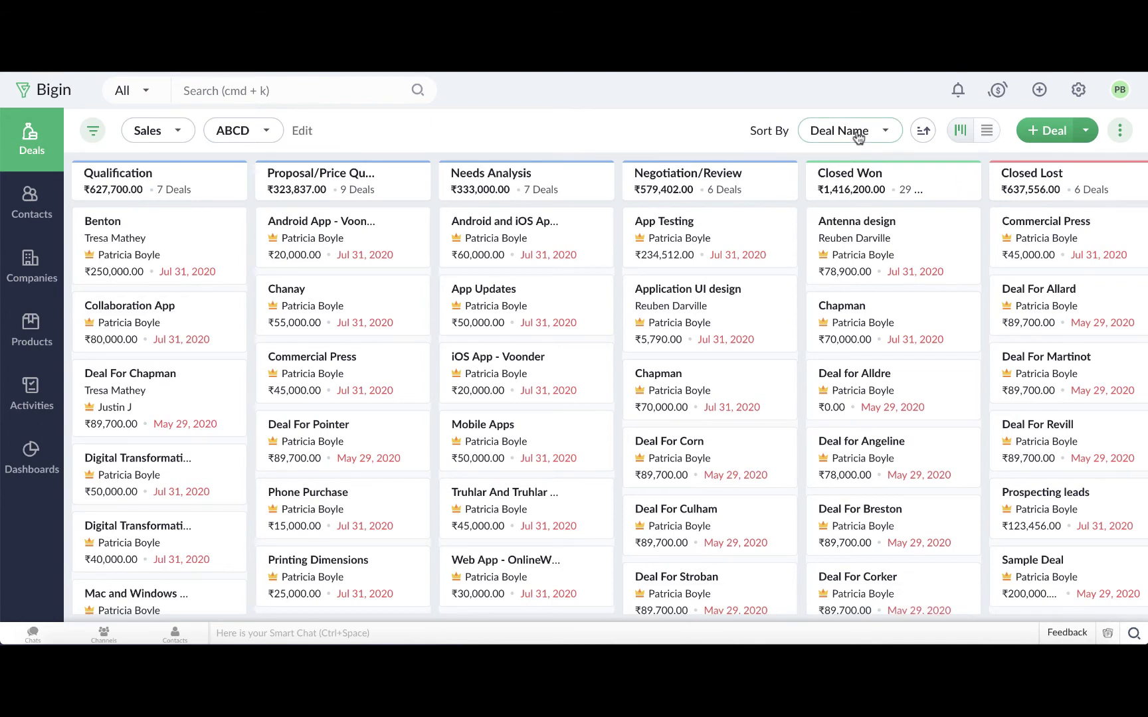
# Sort the Deals board by Contact Name in descending order
pyautogui.click(859, 136)
pyautogui.click(874, 238)
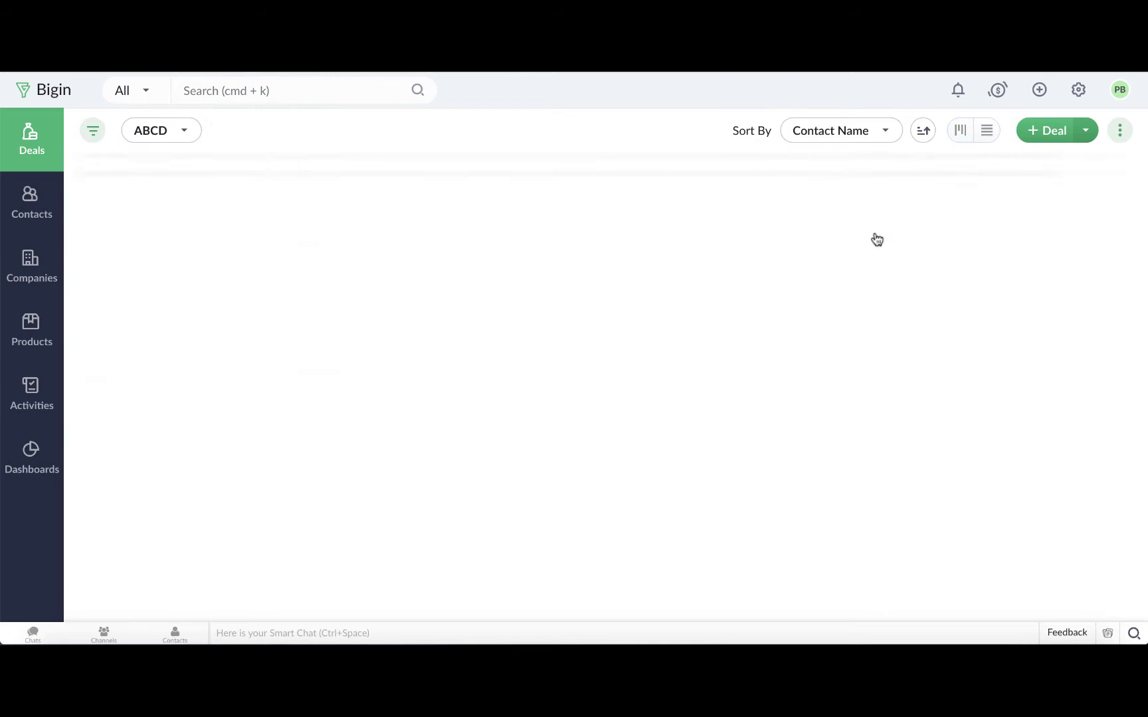
pyautogui.click(923, 133)
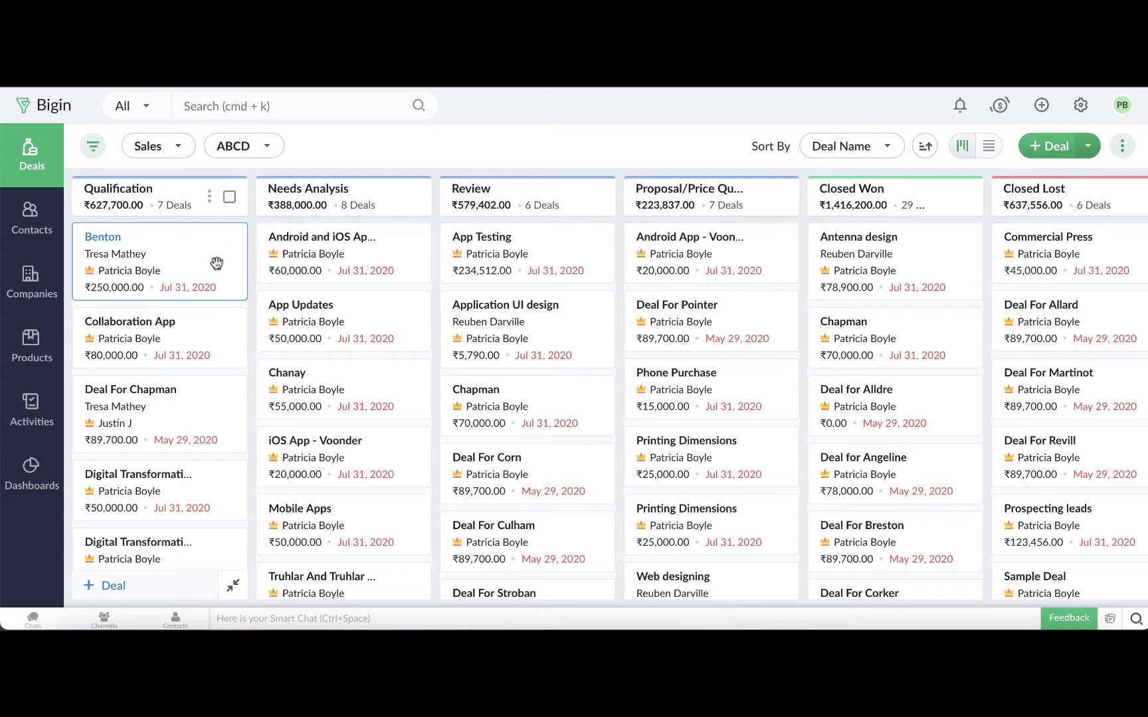
# Move Benton to Needs Analysis, delete Deal For Corn, toggle Needs Analysis, and widen the Review column
pyautogui.moveTo(216, 264); pyautogui.dragTo(398, 352)
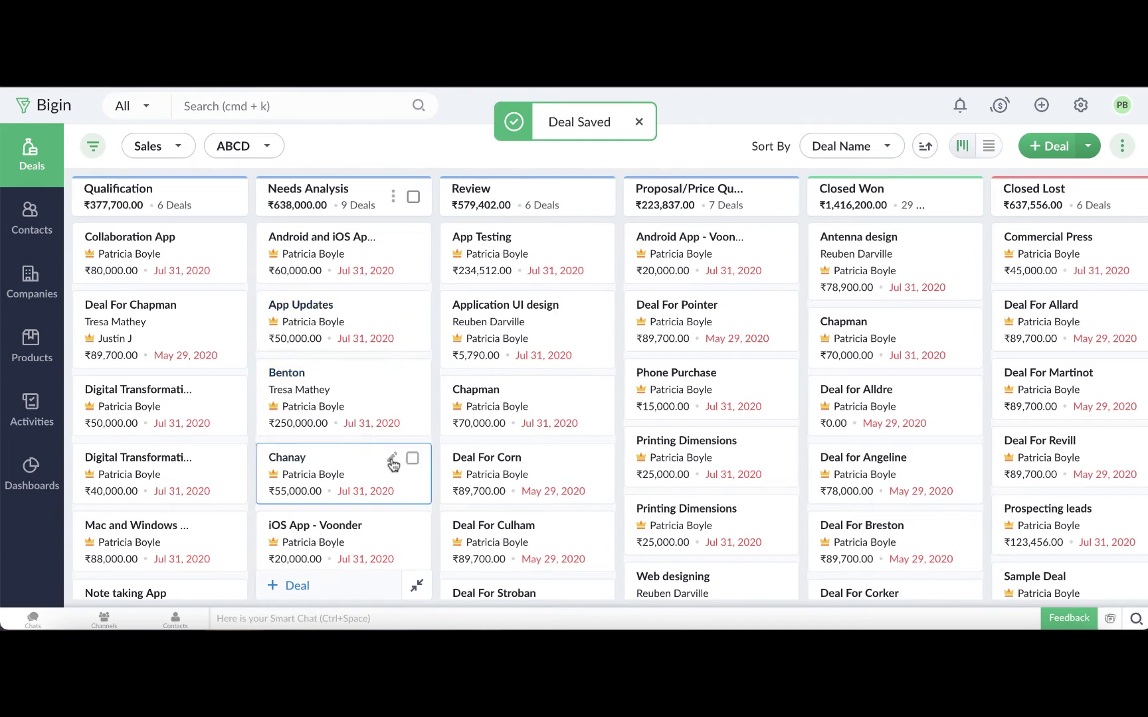
pyautogui.moveTo(490, 495); pyautogui.dragTo(375, 575)
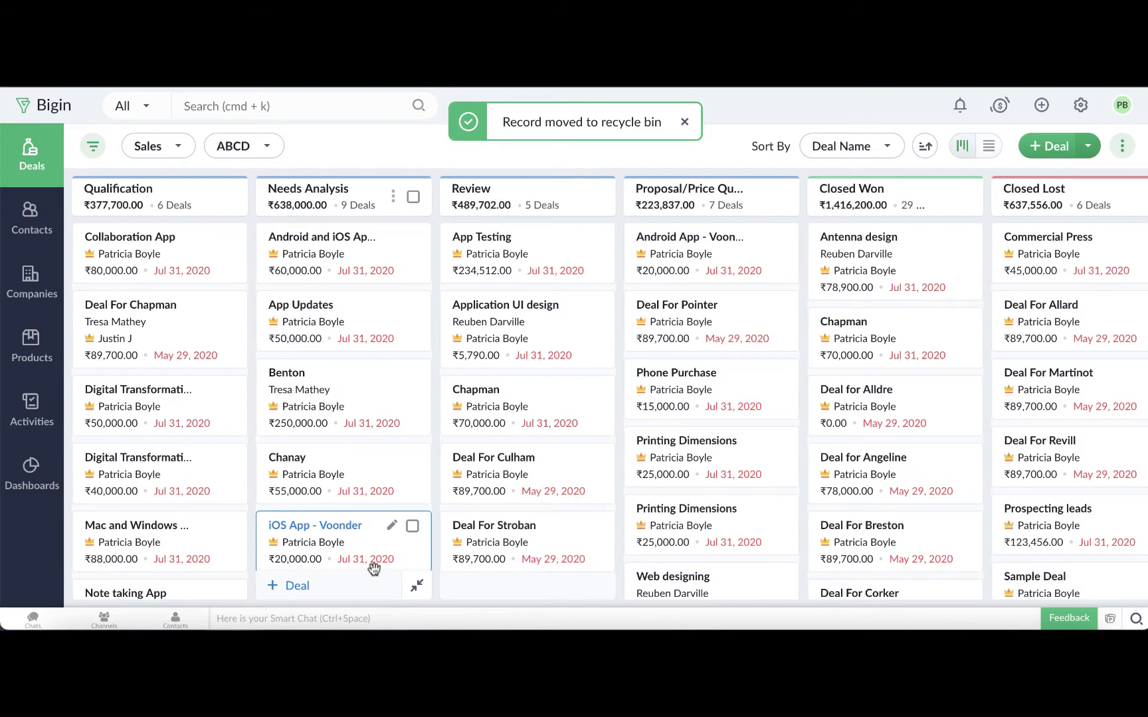
pyautogui.click(417, 588)
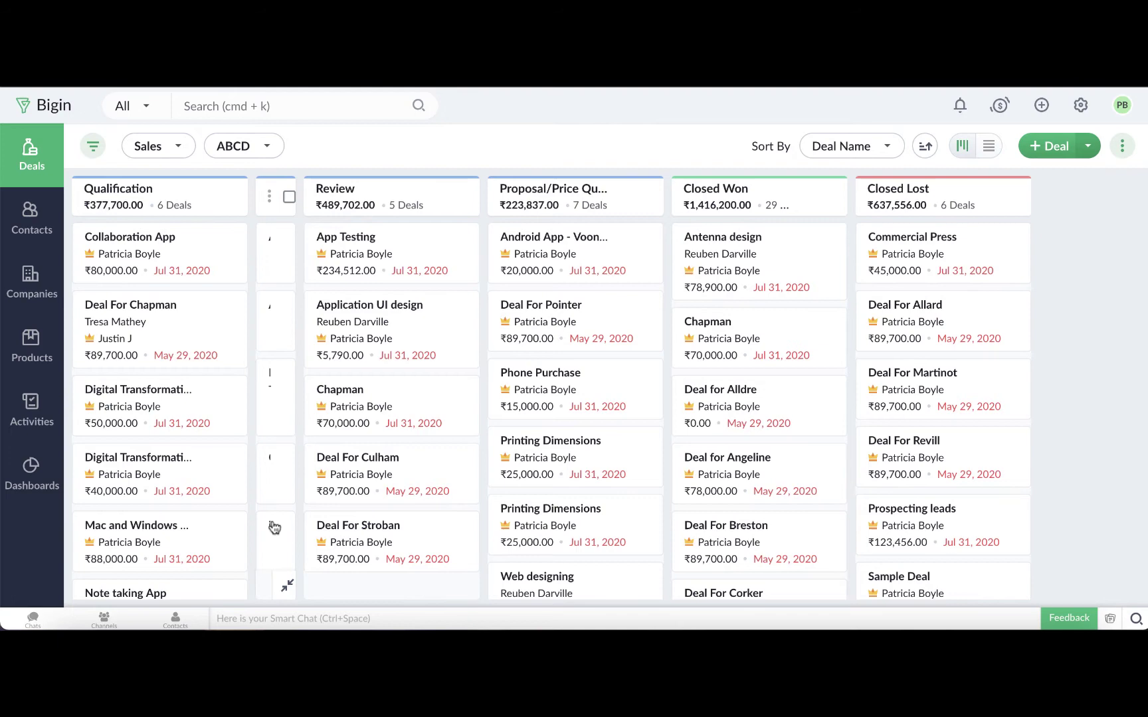
pyautogui.click(290, 583)
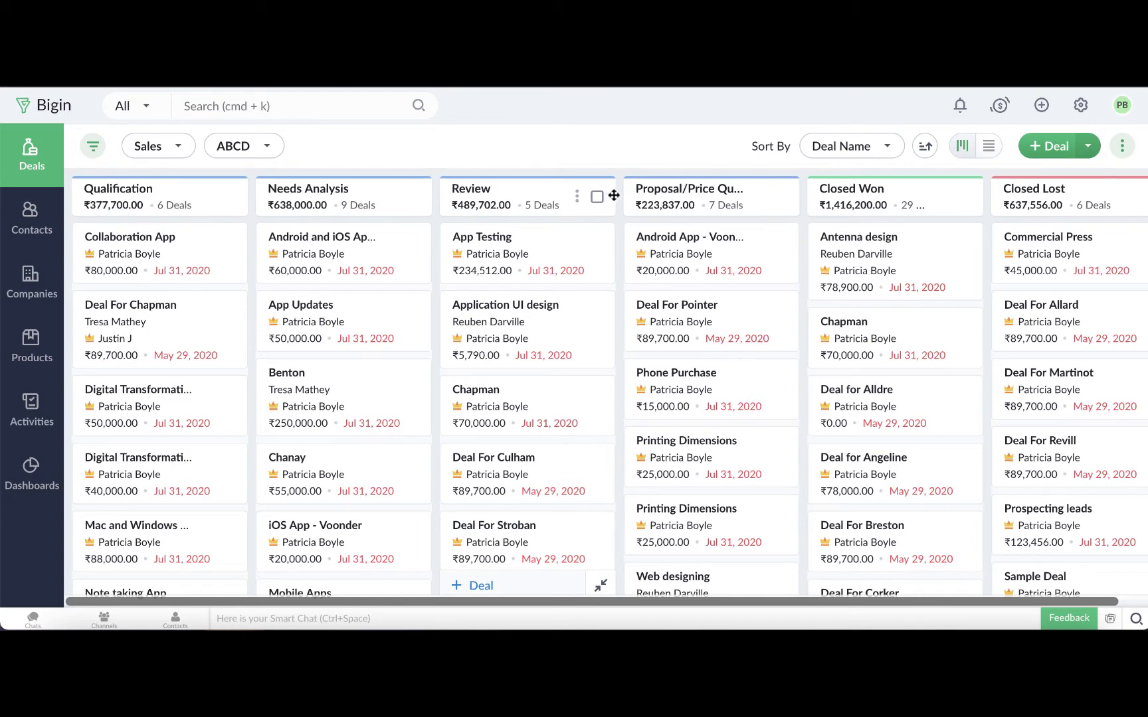
pyautogui.moveTo(617, 196); pyautogui.dragTo(661, 196)
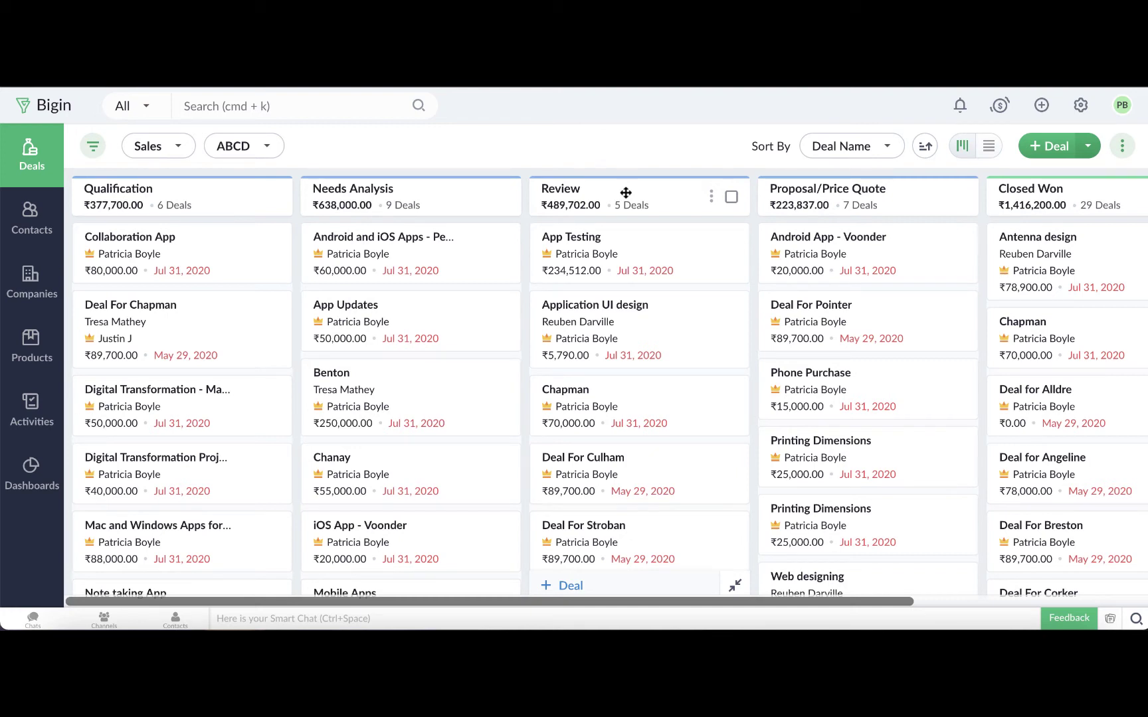
# Move Review after Proposal/Price Quote and add a Negotiation stage following Proposal/Price Quote
pyautogui.moveTo(625, 193); pyautogui.dragTo(841, 204)
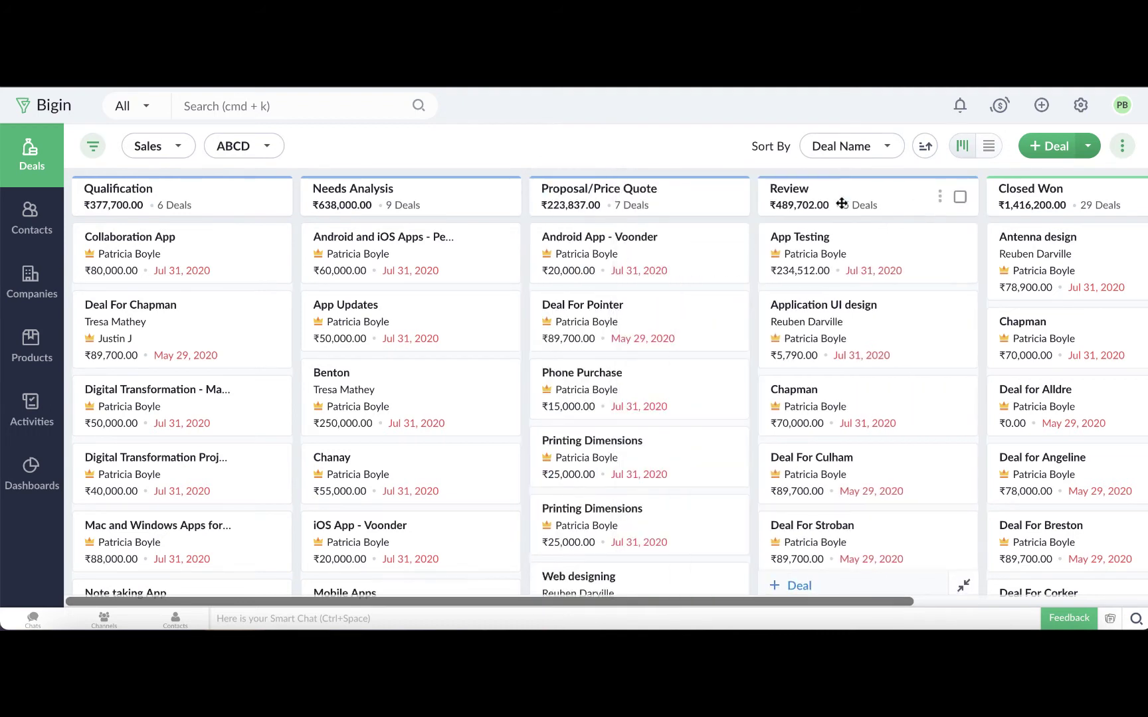
pyautogui.moveTo(735, 312)
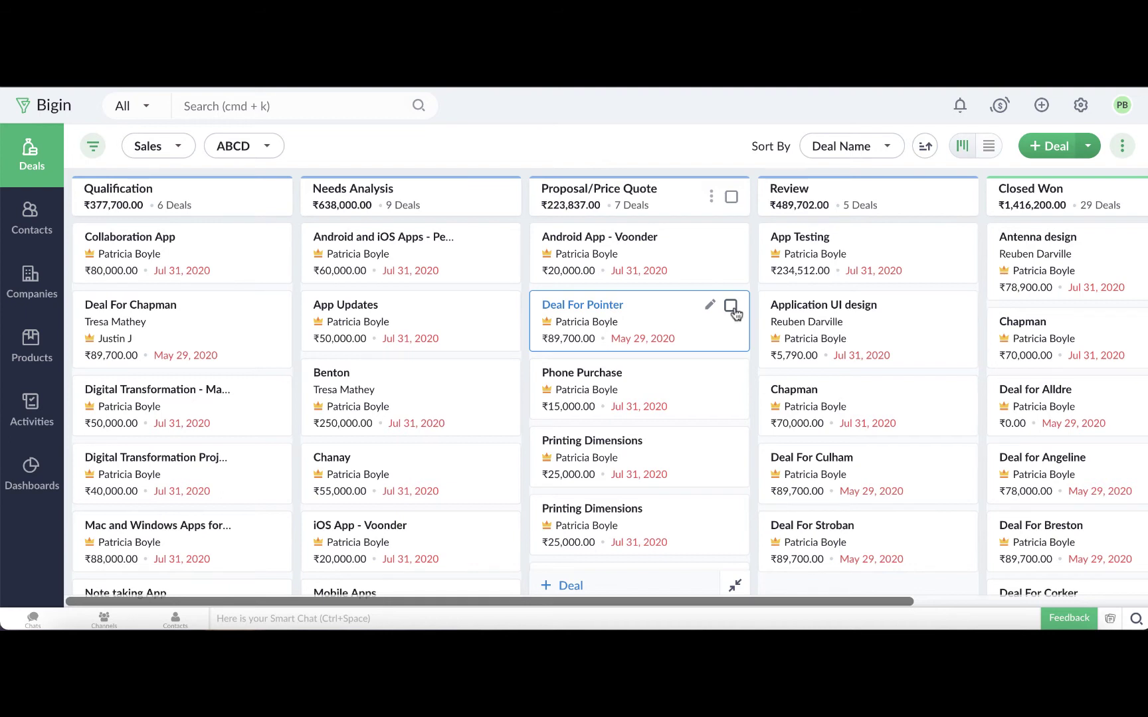
pyautogui.click(711, 196)
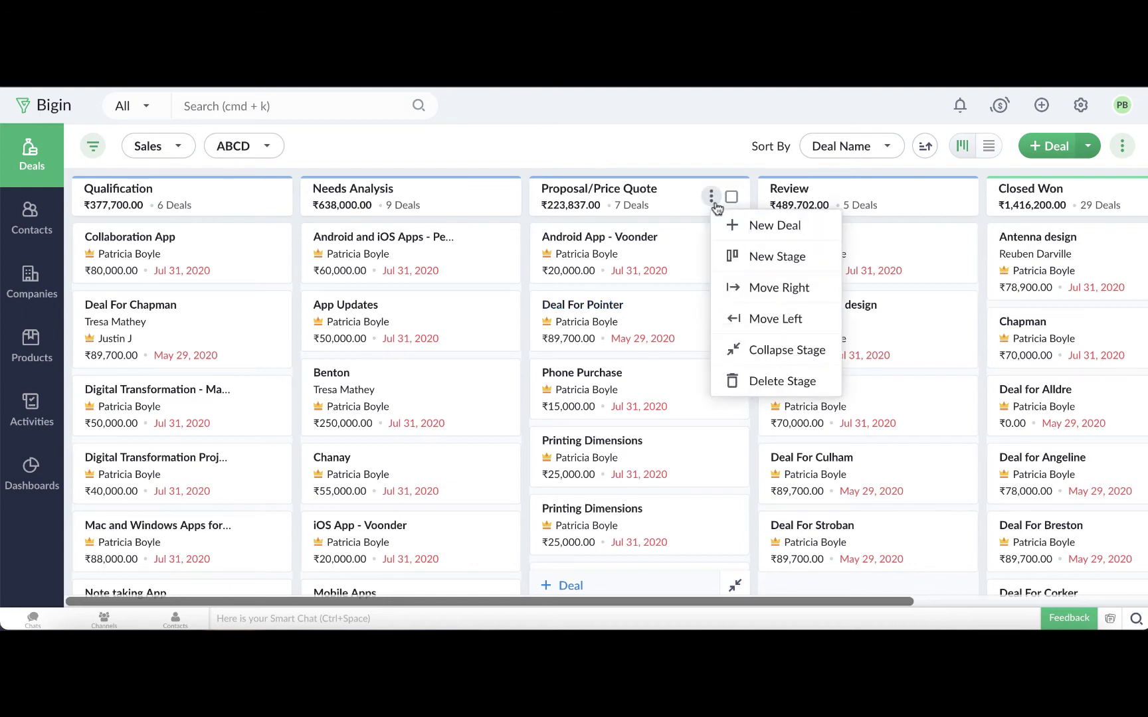
pyautogui.click(749, 256)
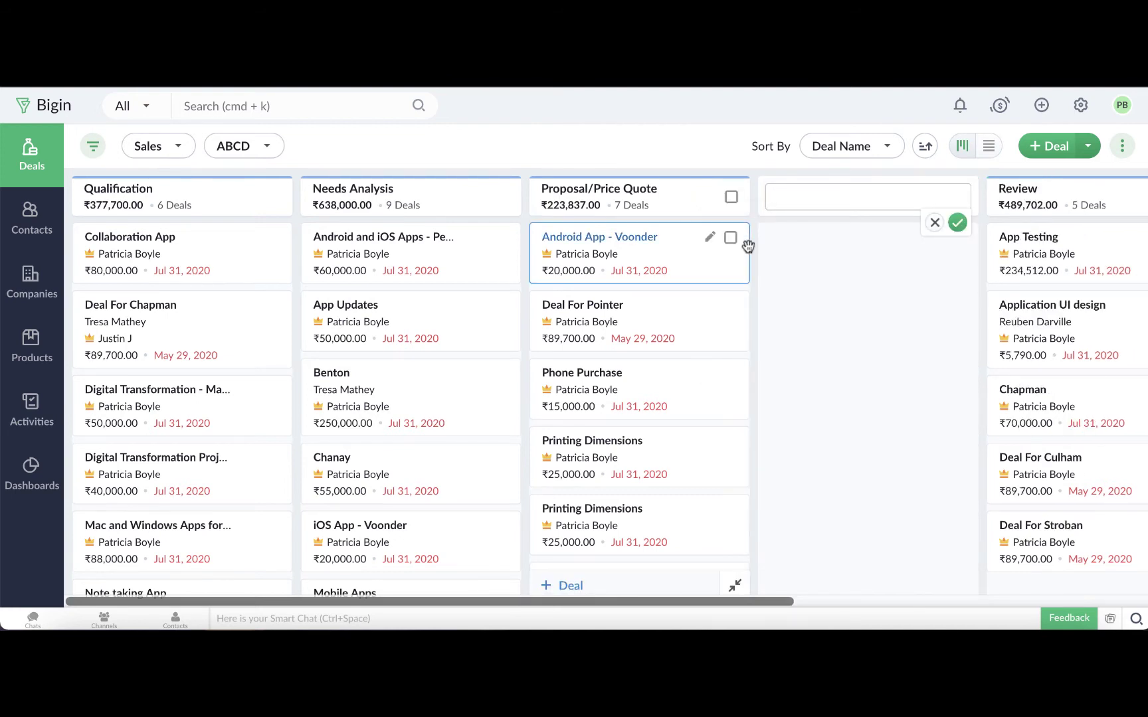
pyautogui.write('Ne')
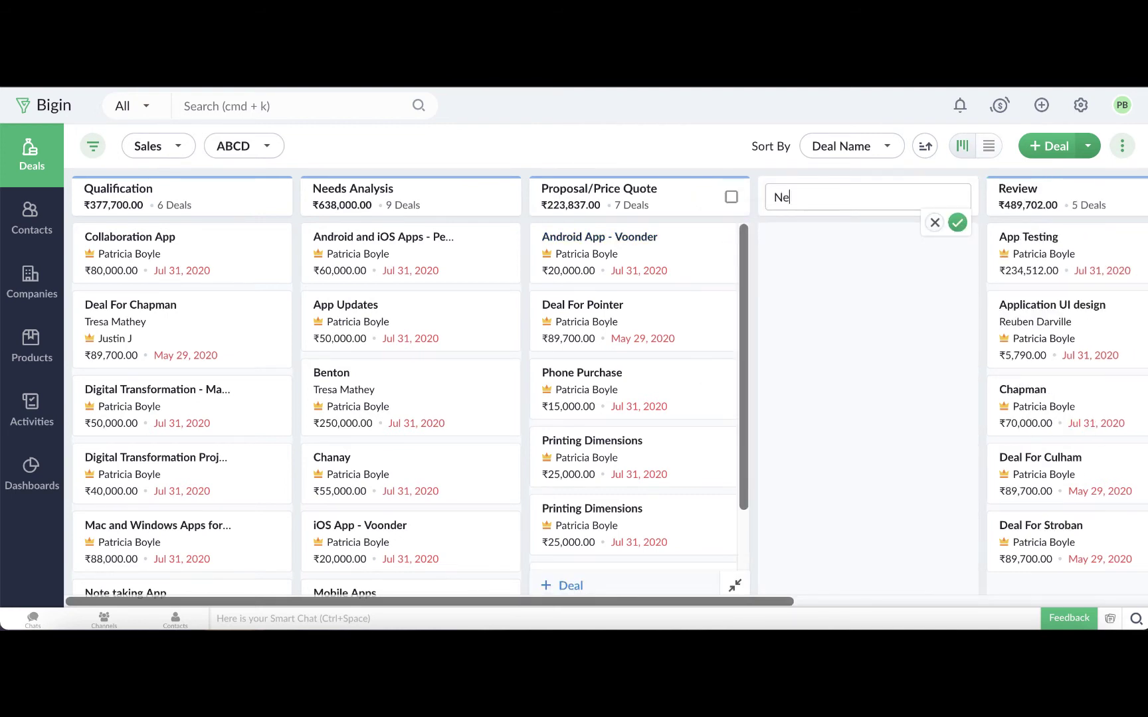
pyautogui.write('goti')
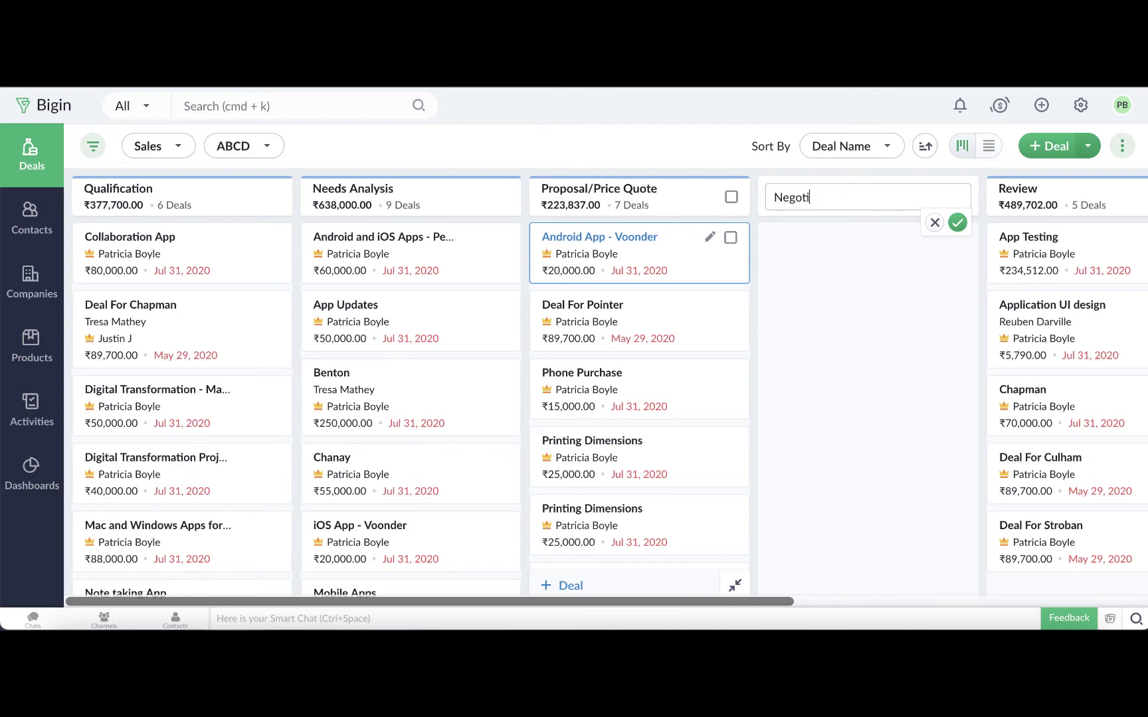
pyautogui.write('ation')
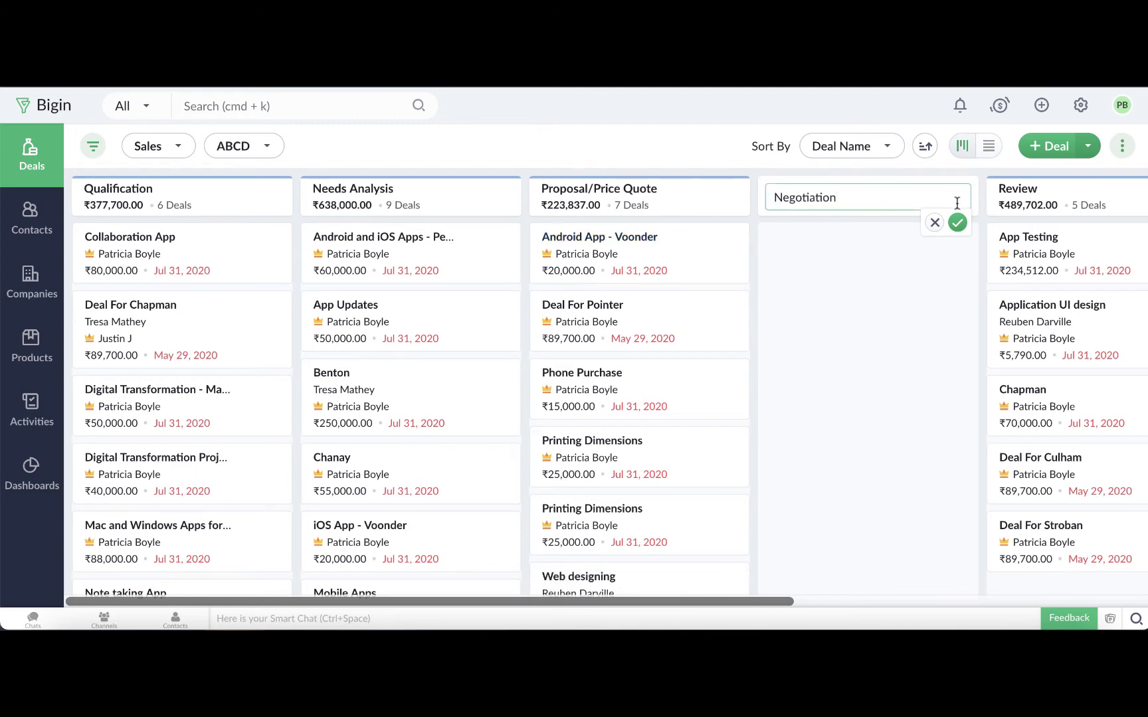
pyautogui.click(959, 223)
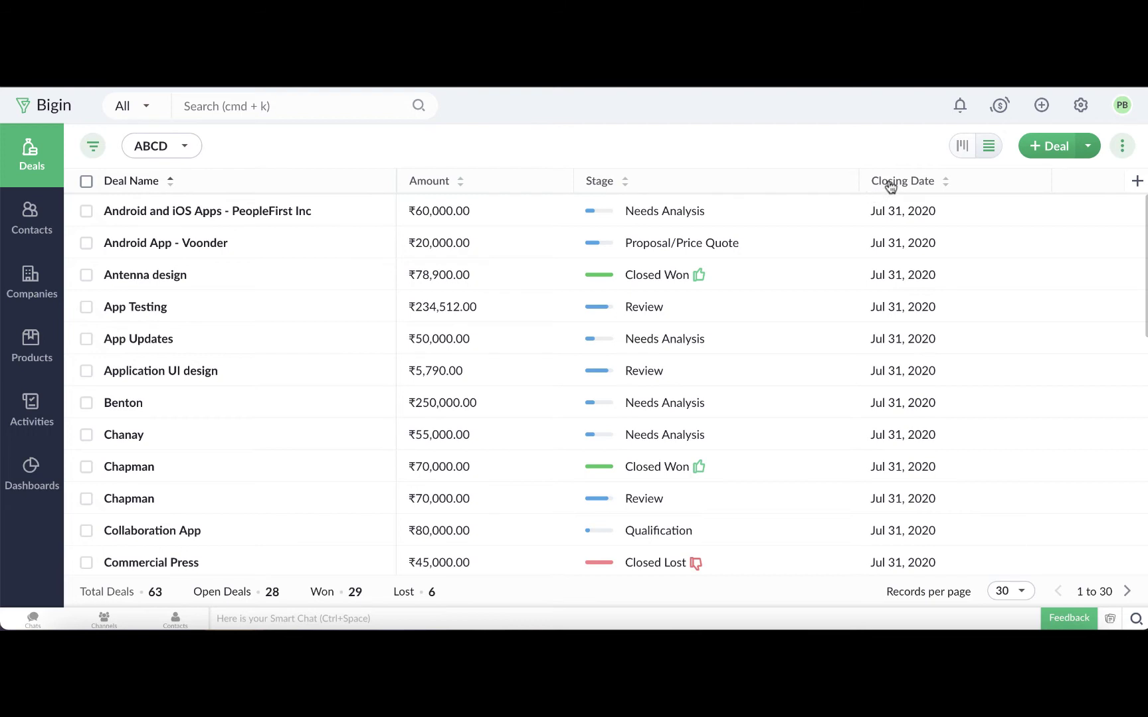
# Add Deal Owner, Company Name and Contact Name columns, then sort by Deal Name descending
pyautogui.click(1137, 182)
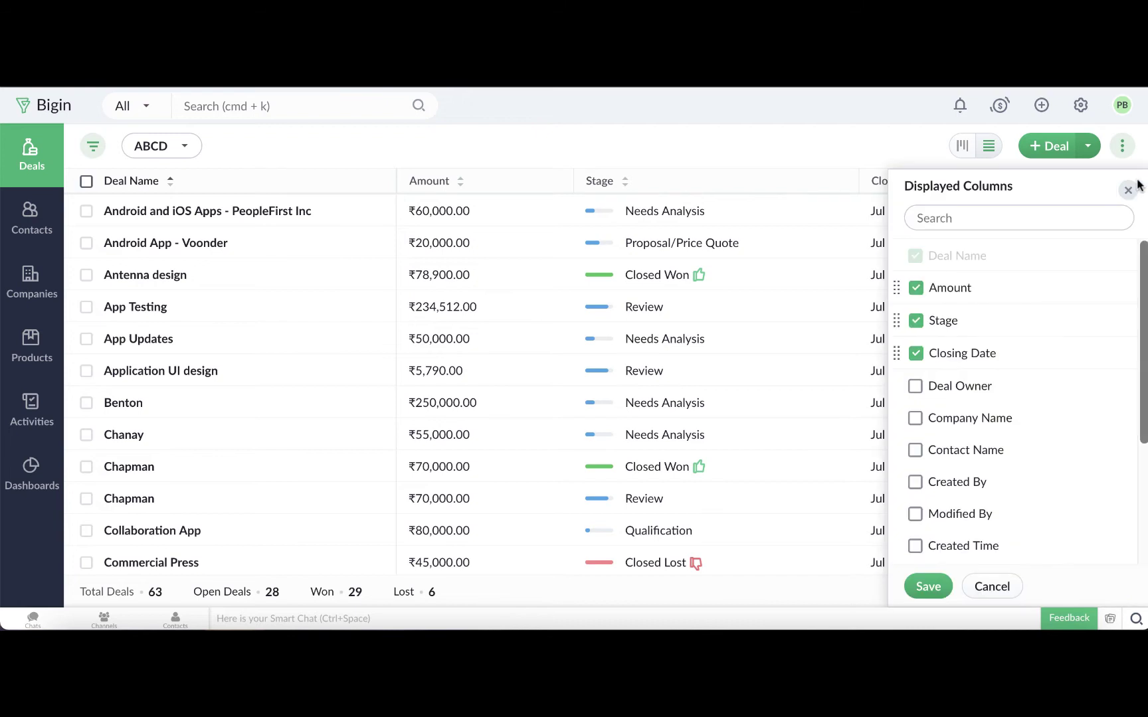
pyautogui.click(916, 387)
pyautogui.click(916, 418)
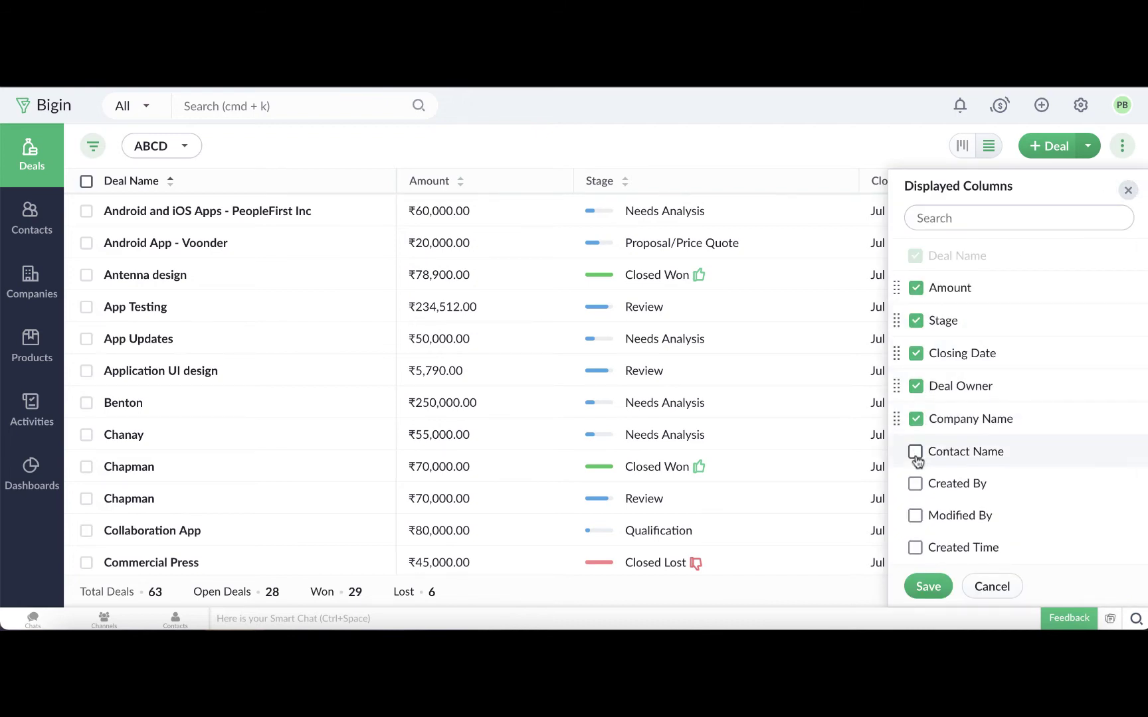
pyautogui.click(916, 451)
pyautogui.click(926, 586)
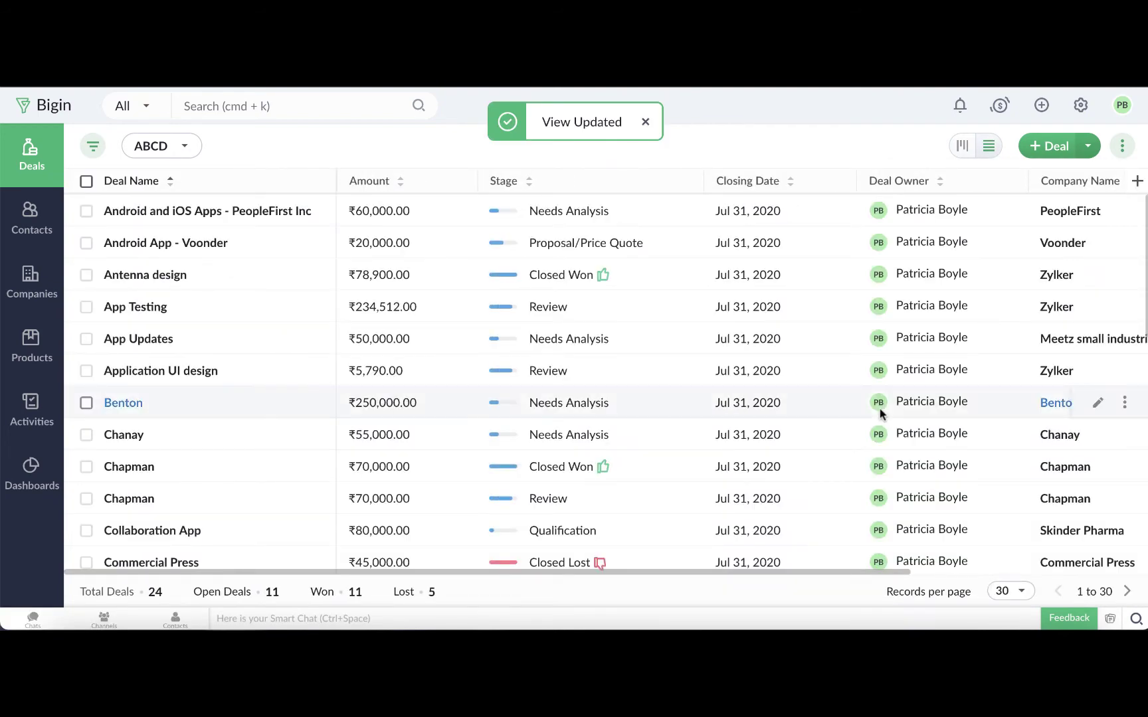
pyautogui.click(171, 185)
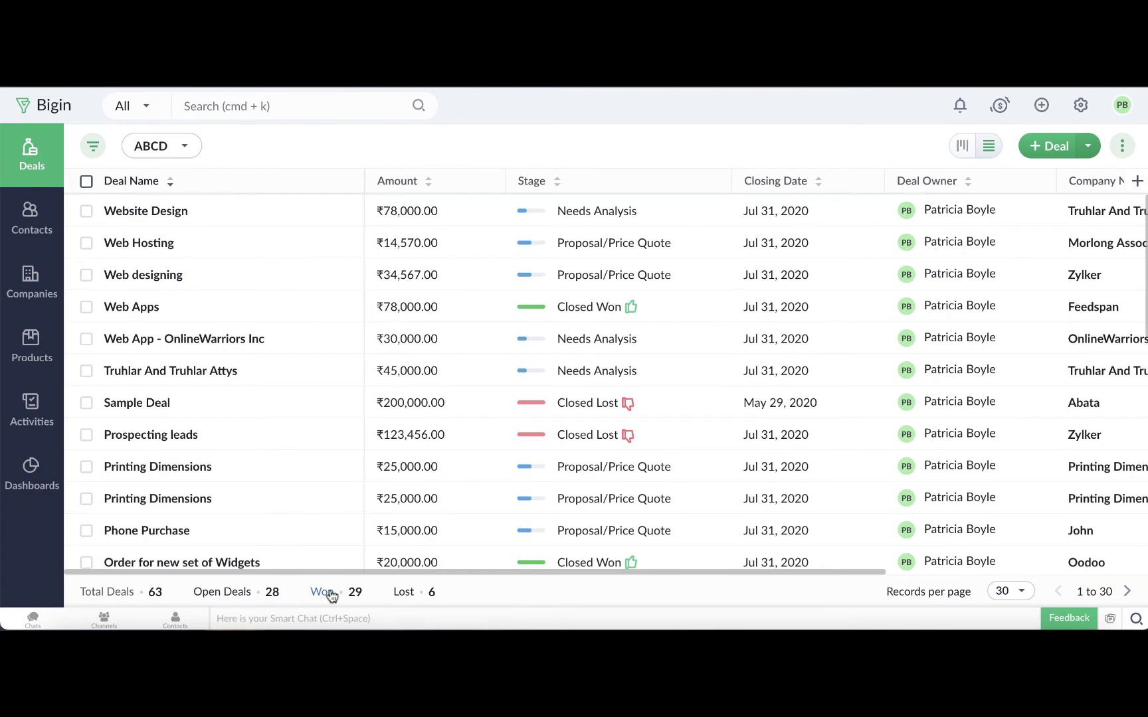
# Filter the deal list to the 29 won deals, then visit Contacts and Companies
pyautogui.click(330, 592)
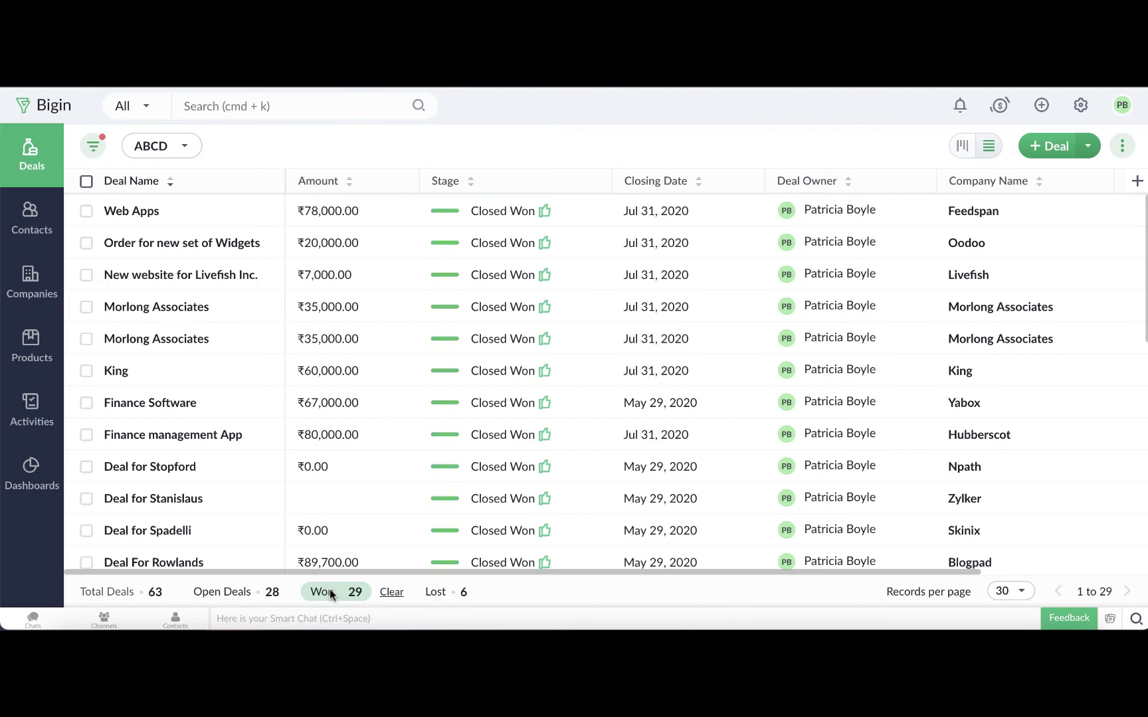
pyautogui.click(39, 226)
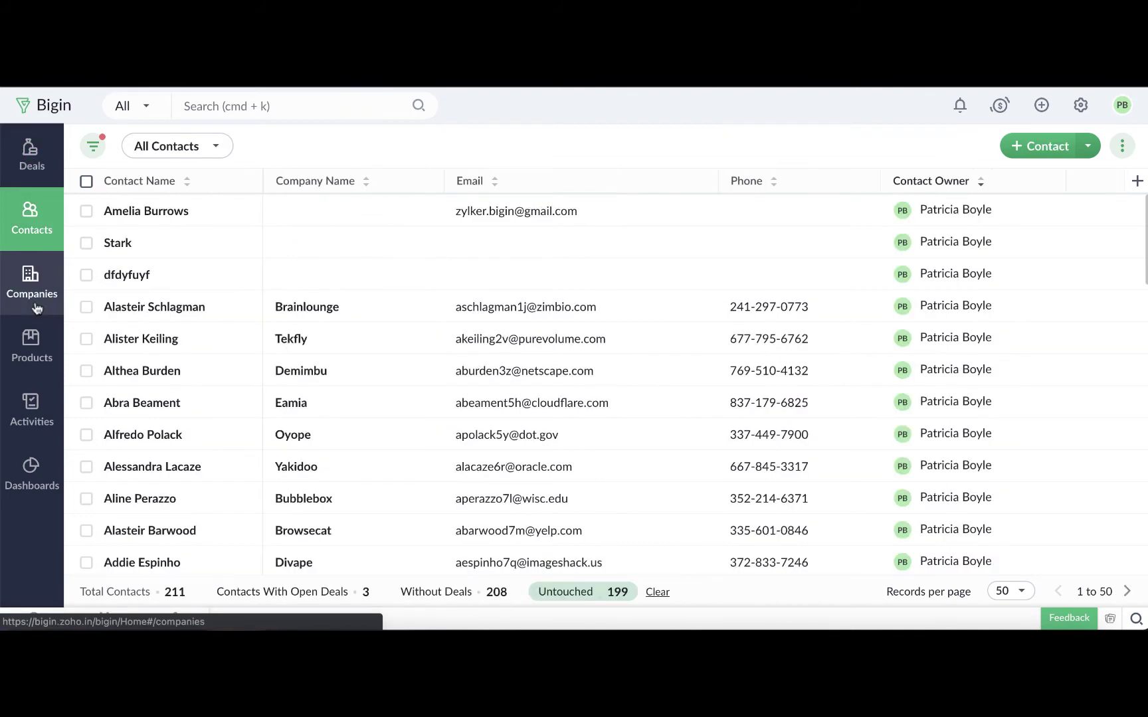
pyautogui.click(37, 305)
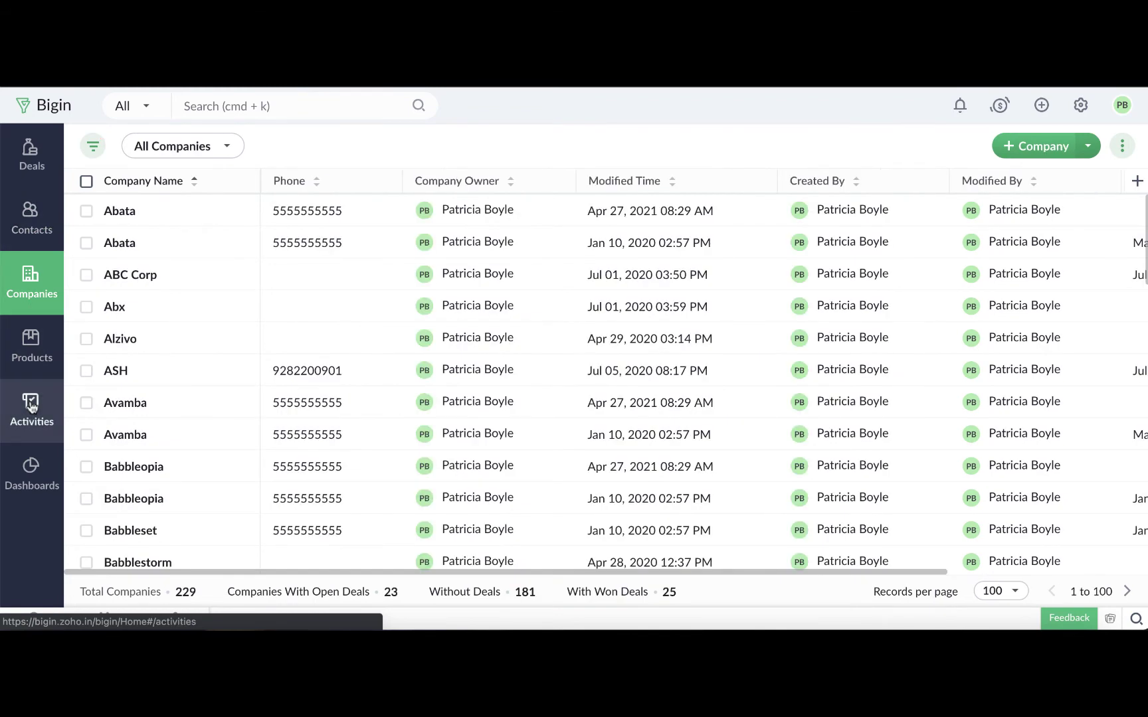
# View the Activities module's Tasks and Events lists
pyautogui.click(31, 406)
pyautogui.click(115, 154)
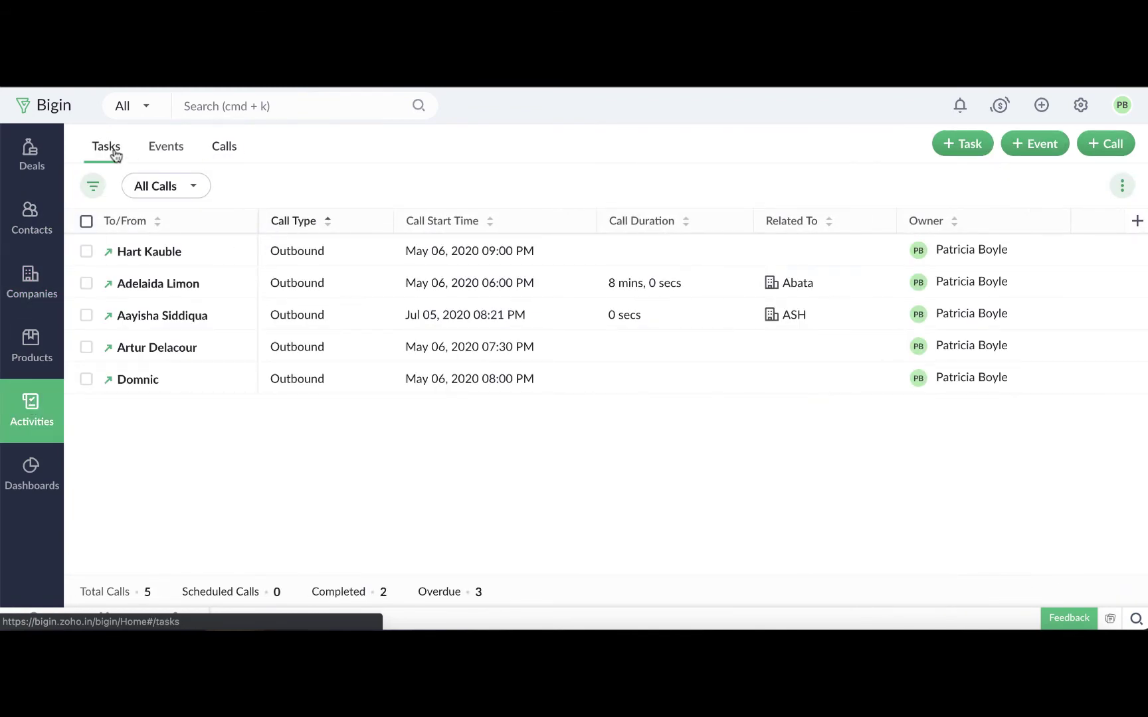
pyautogui.click(161, 148)
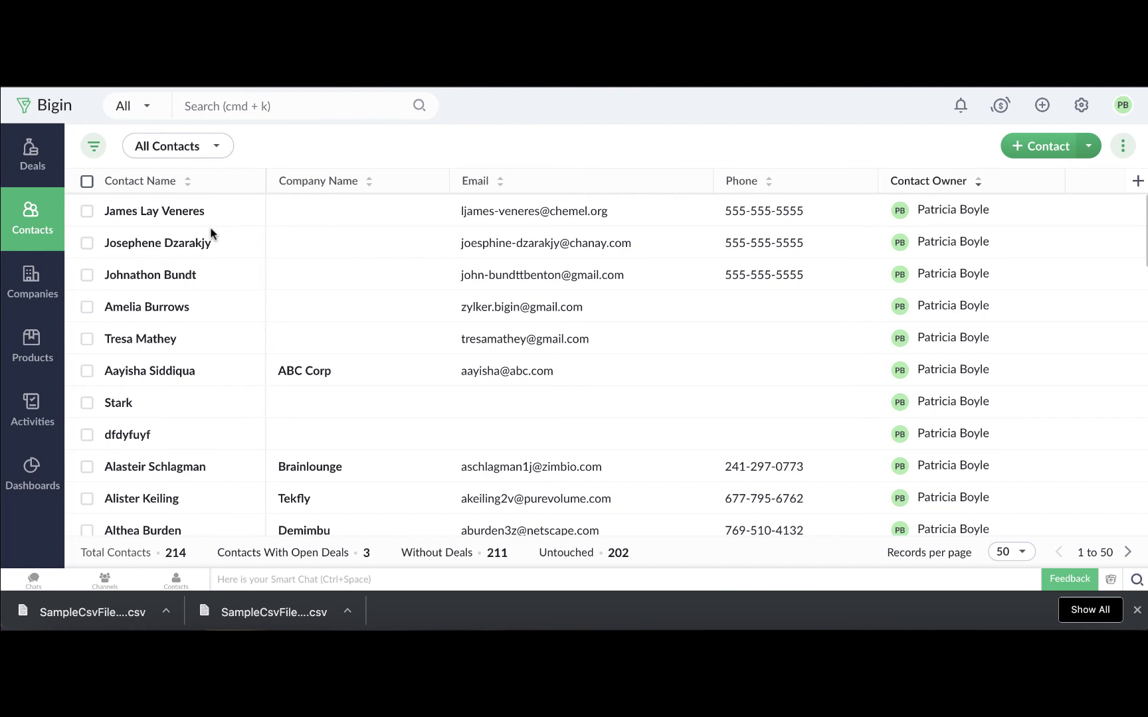
# Switch Contacts to the New This Week view, then browse the contact views list again
pyautogui.click(207, 149)
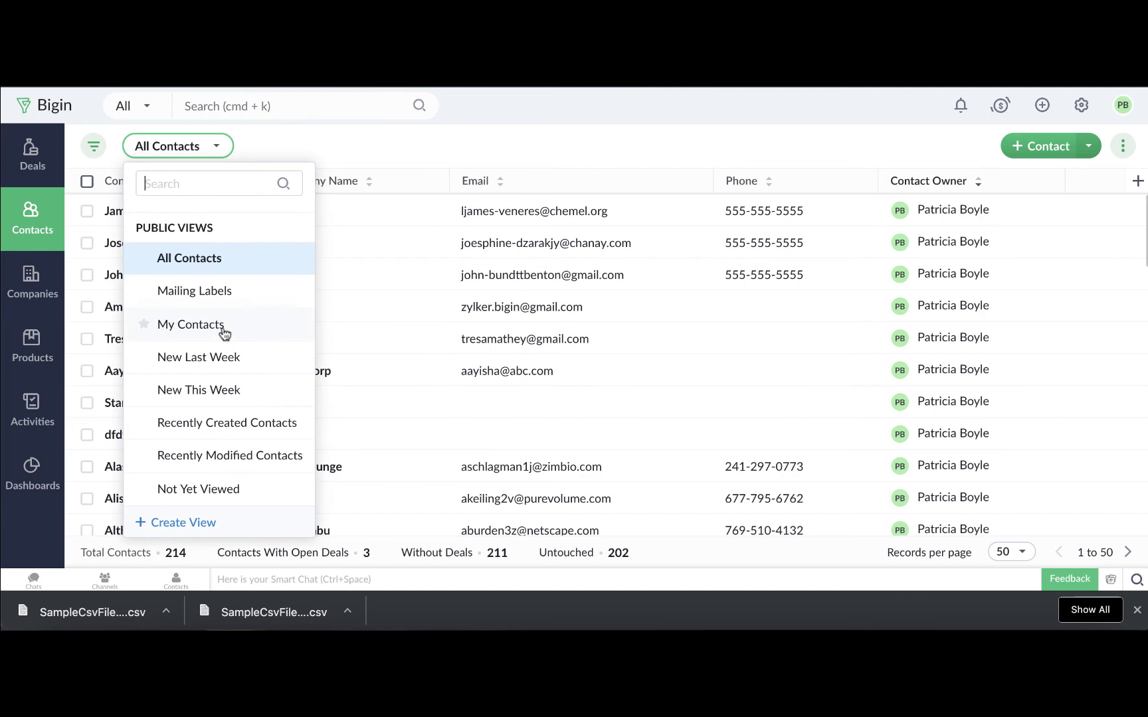
pyautogui.click(226, 393)
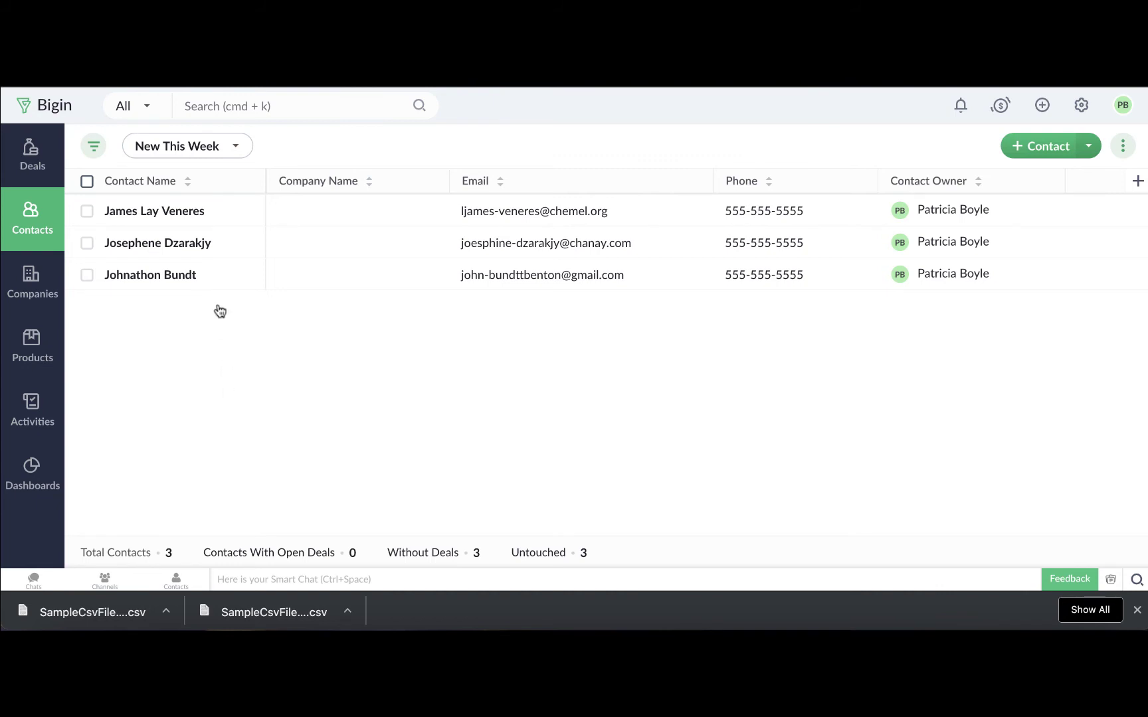
pyautogui.click(224, 154)
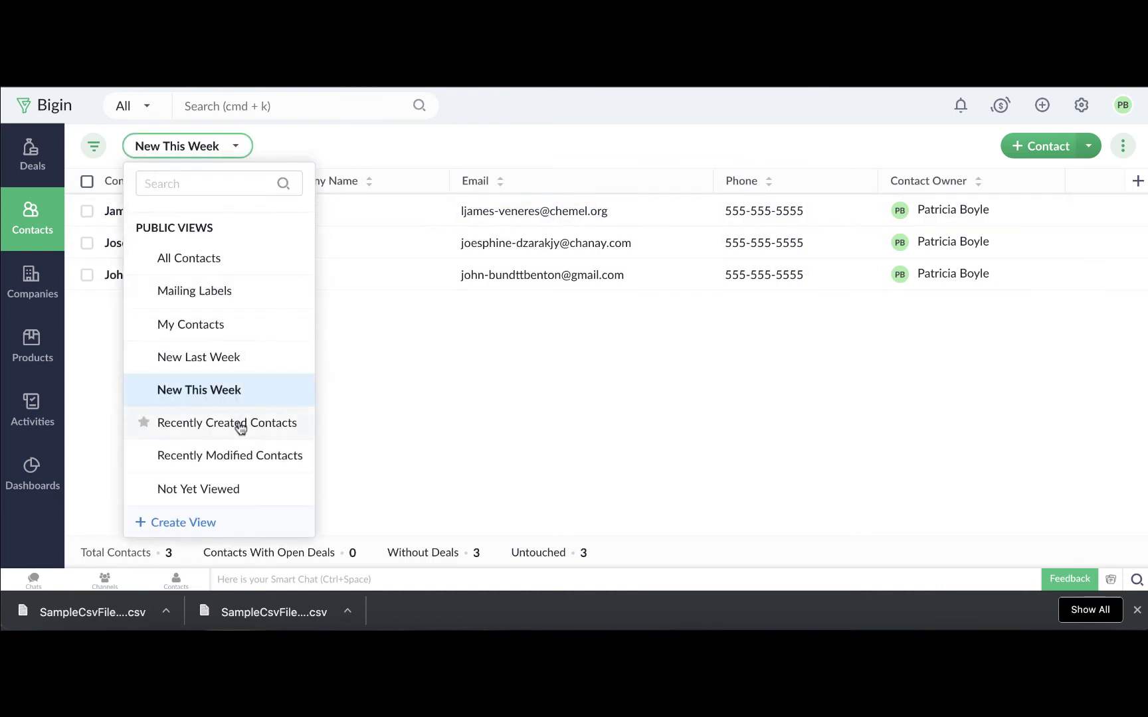
pyautogui.scroll(1, 240, 428)
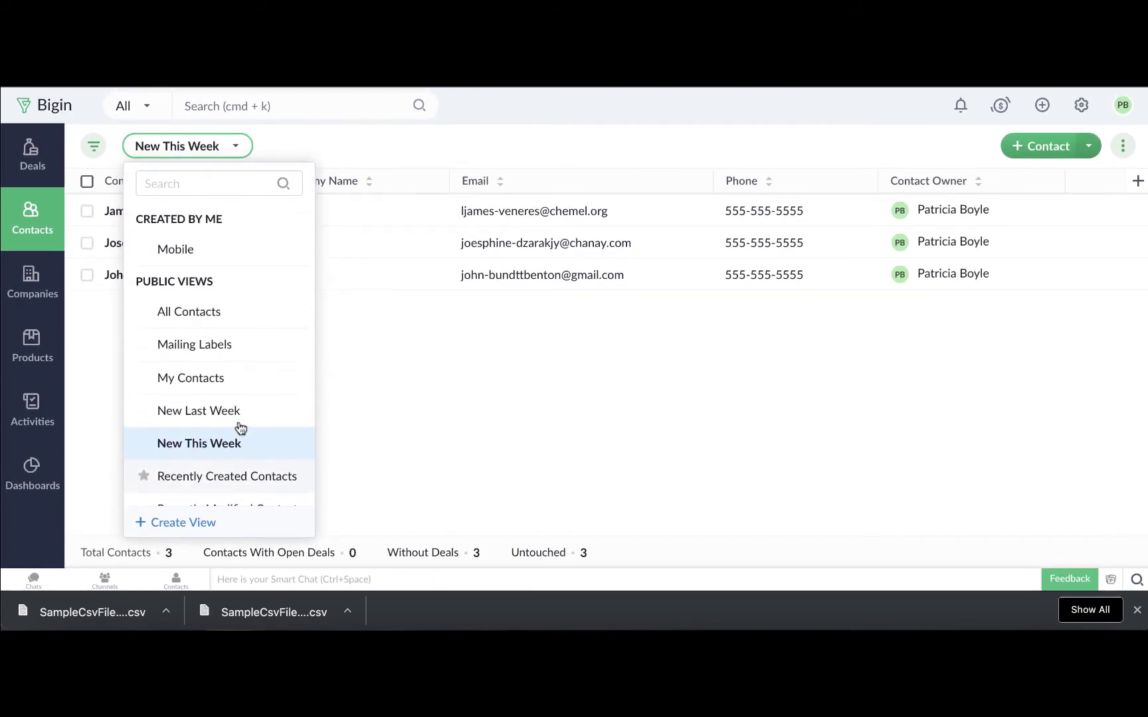
pyautogui.scroll(-1, 240, 428)
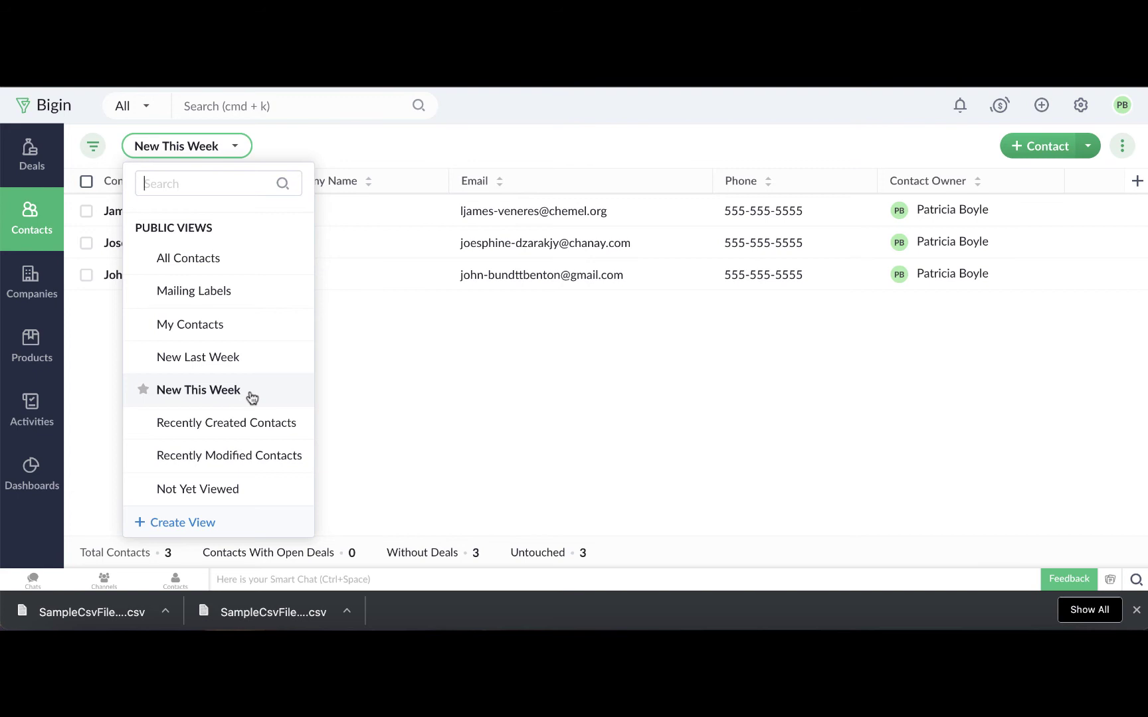
# Start a new contact view named 'Contacts from US'
pyautogui.click(204, 523)
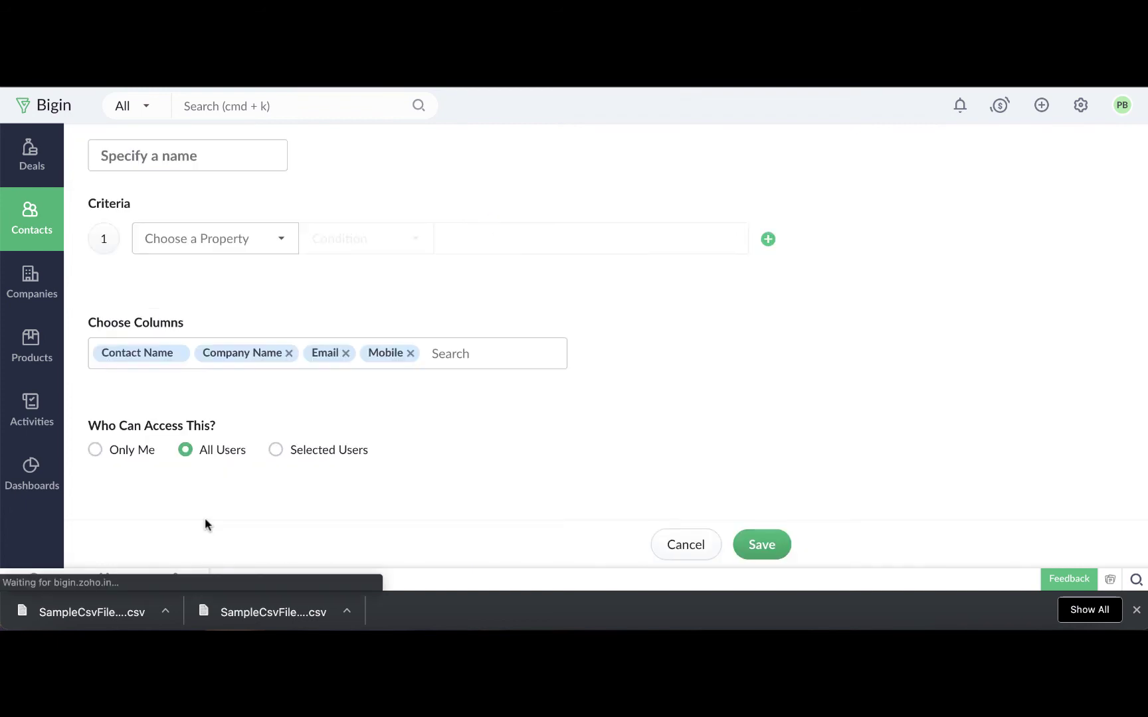
pyautogui.click(206, 156)
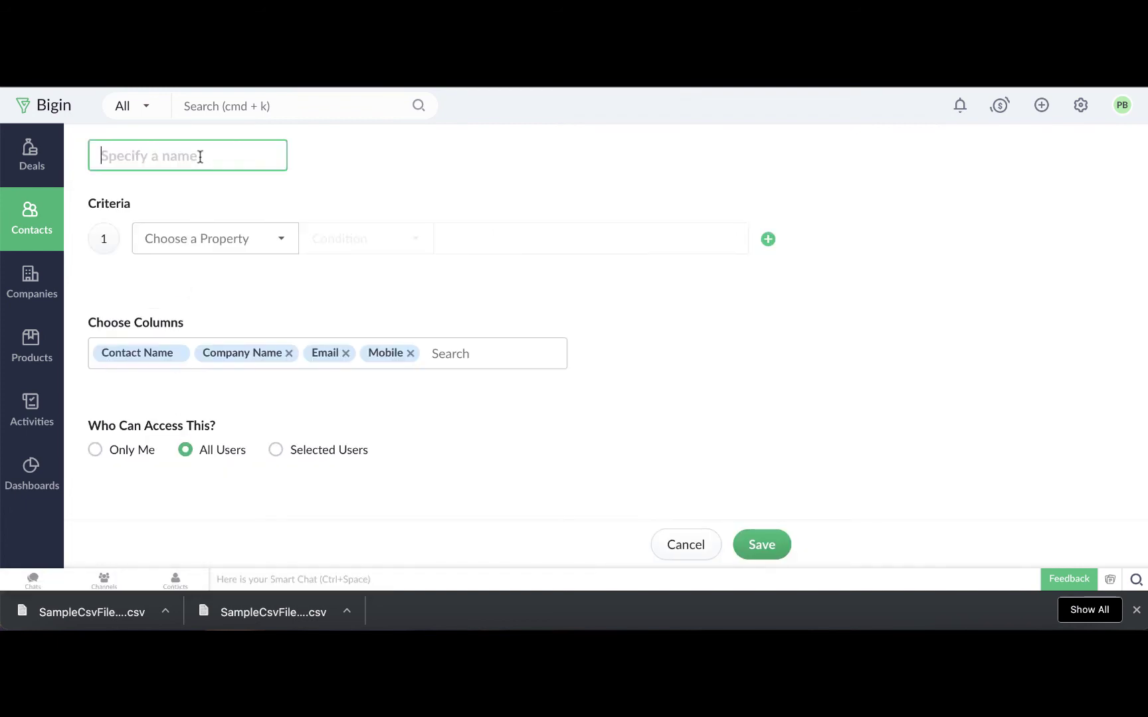
pyautogui.write('Contacts')
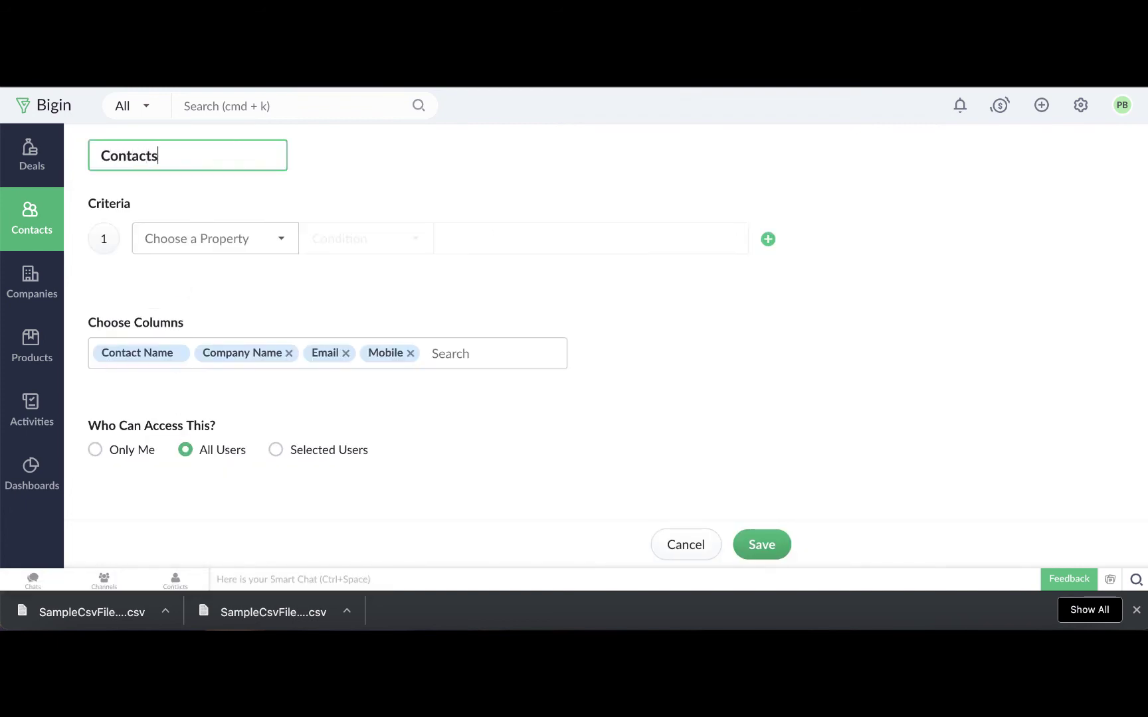
pyautogui.write(' from US')
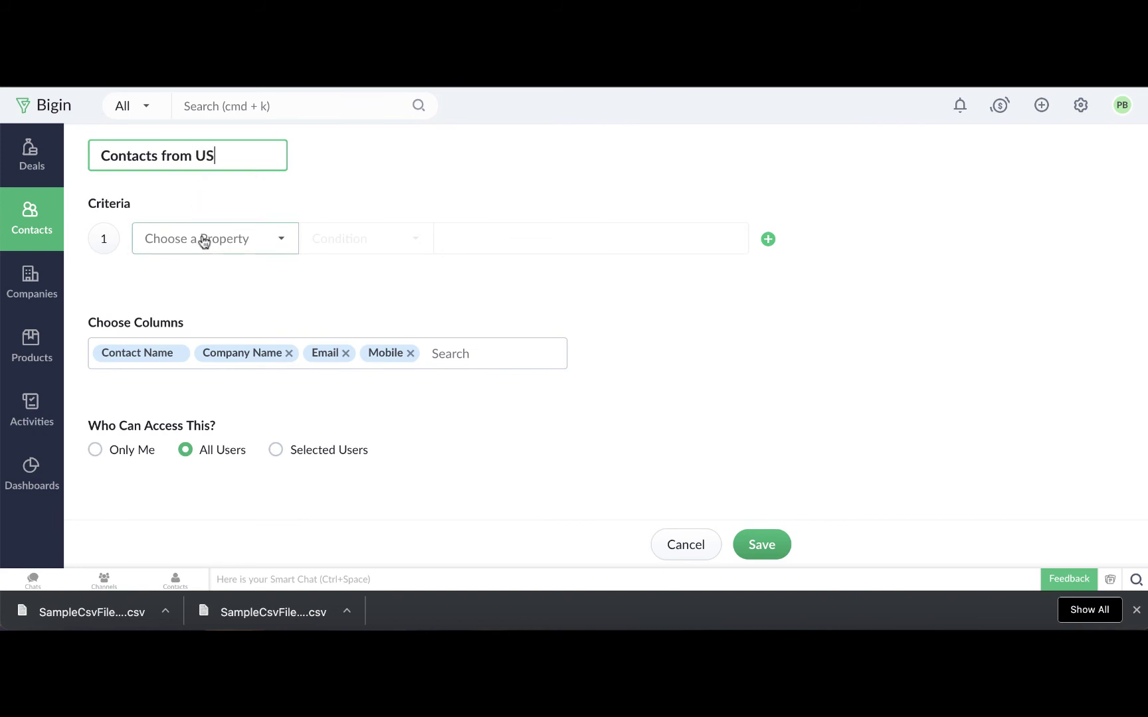
# Add the criterion Mailing Country is 'US, United States, USA'
pyautogui.click(204, 240)
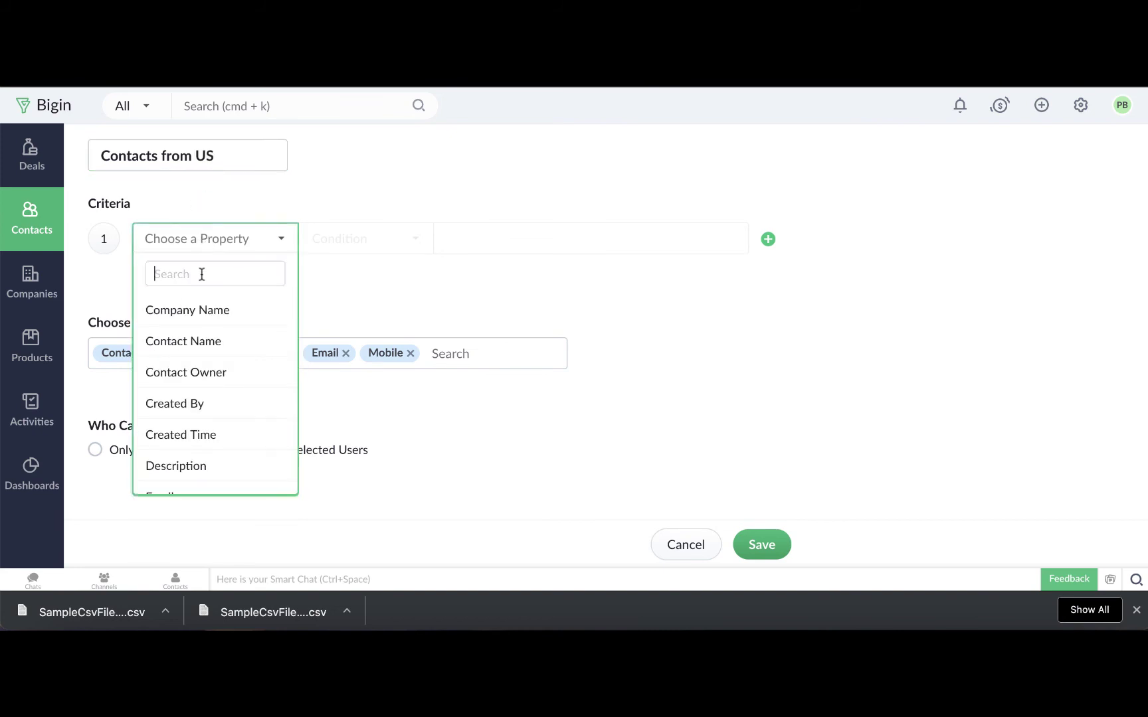
pyautogui.write('Mail')
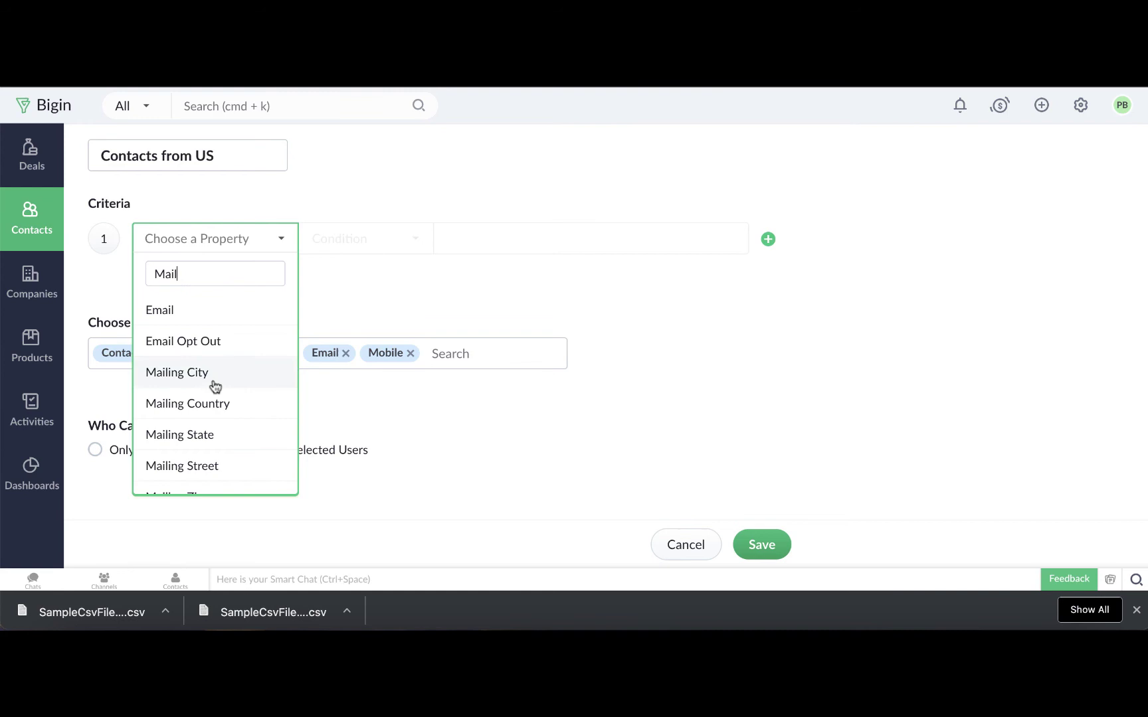
pyautogui.click(221, 402)
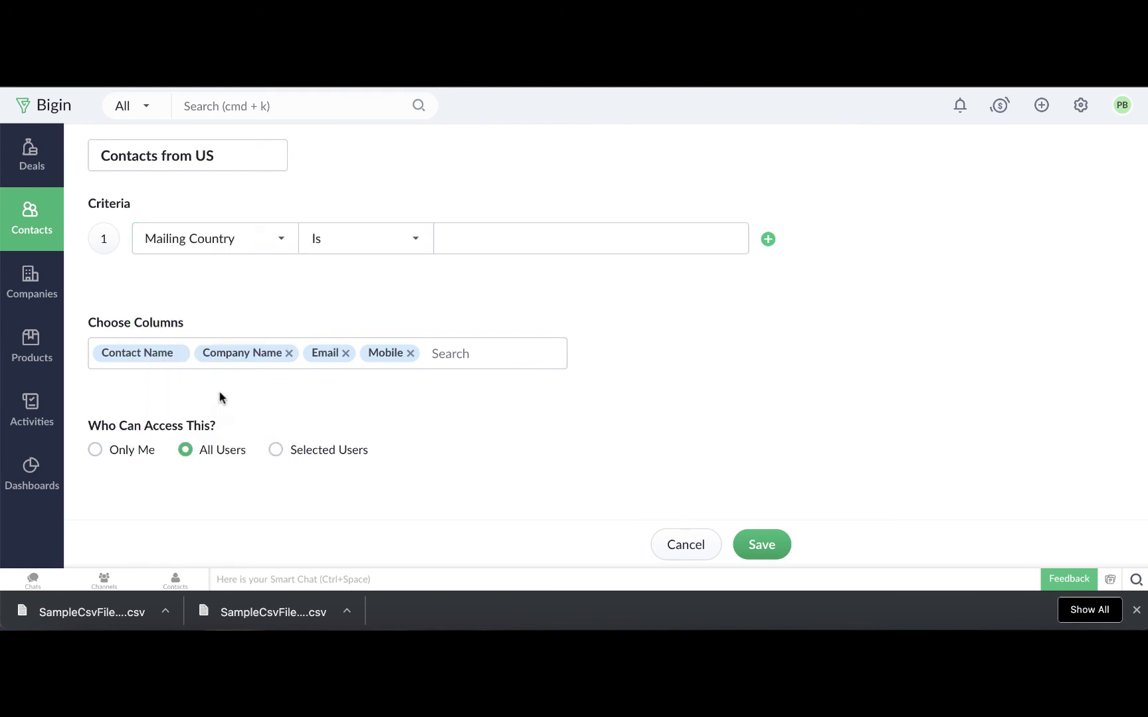
pyautogui.click(471, 228)
pyautogui.write('US, Uni')
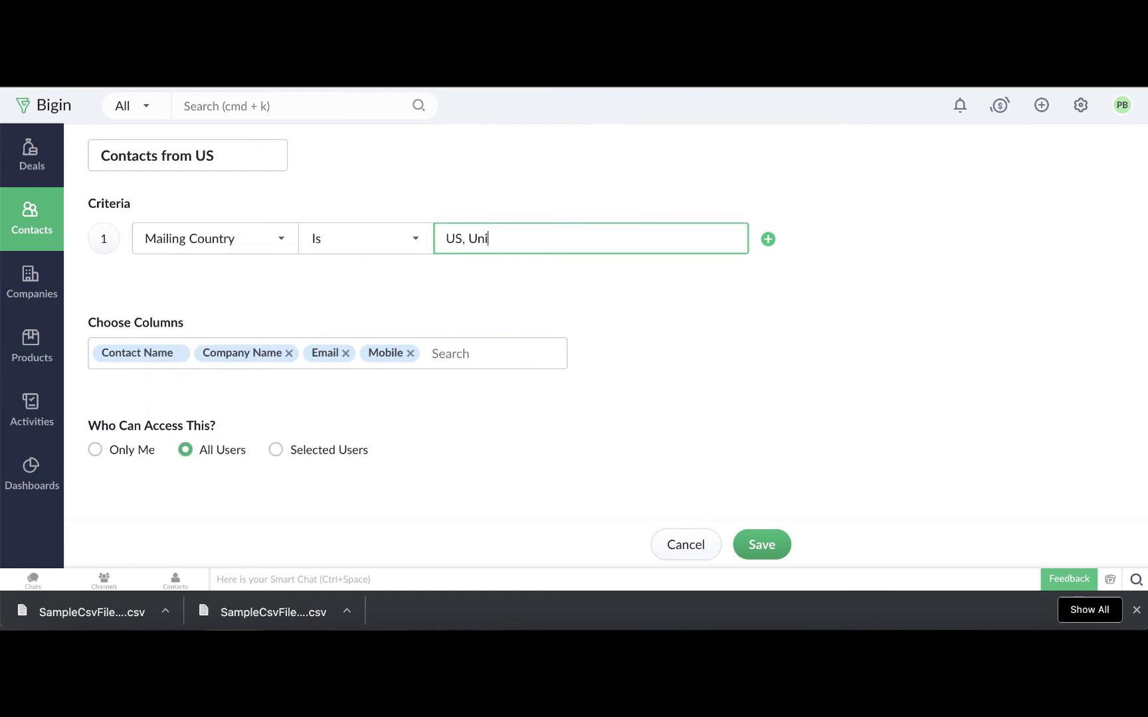
pyautogui.write('ted States, USA')
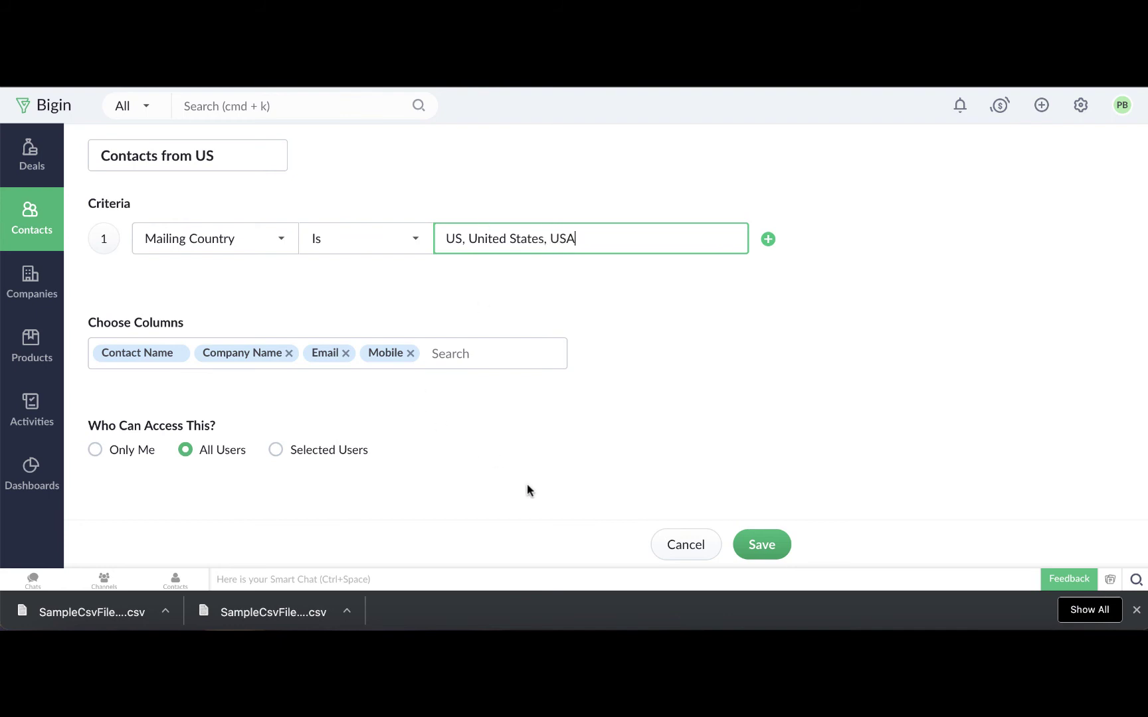
pyautogui.click(437, 352)
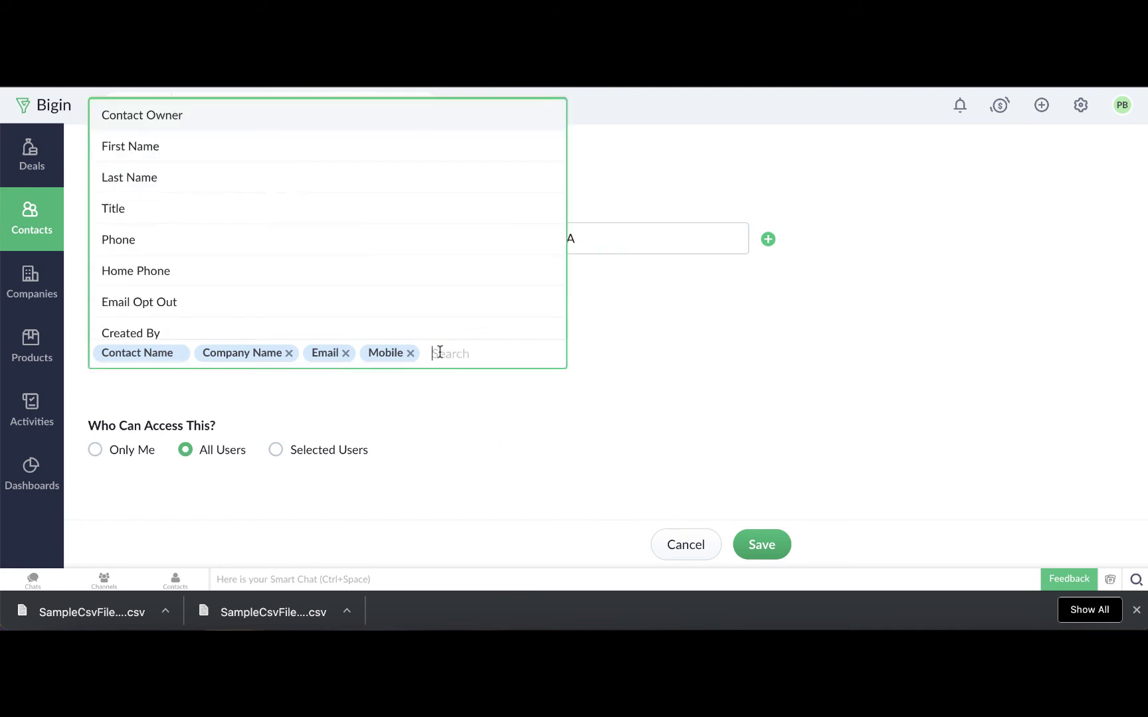
# Add a Phone column, restrict access to selected users, and save the Contacts from US view
pyautogui.click(425, 236)
pyautogui.click(481, 463)
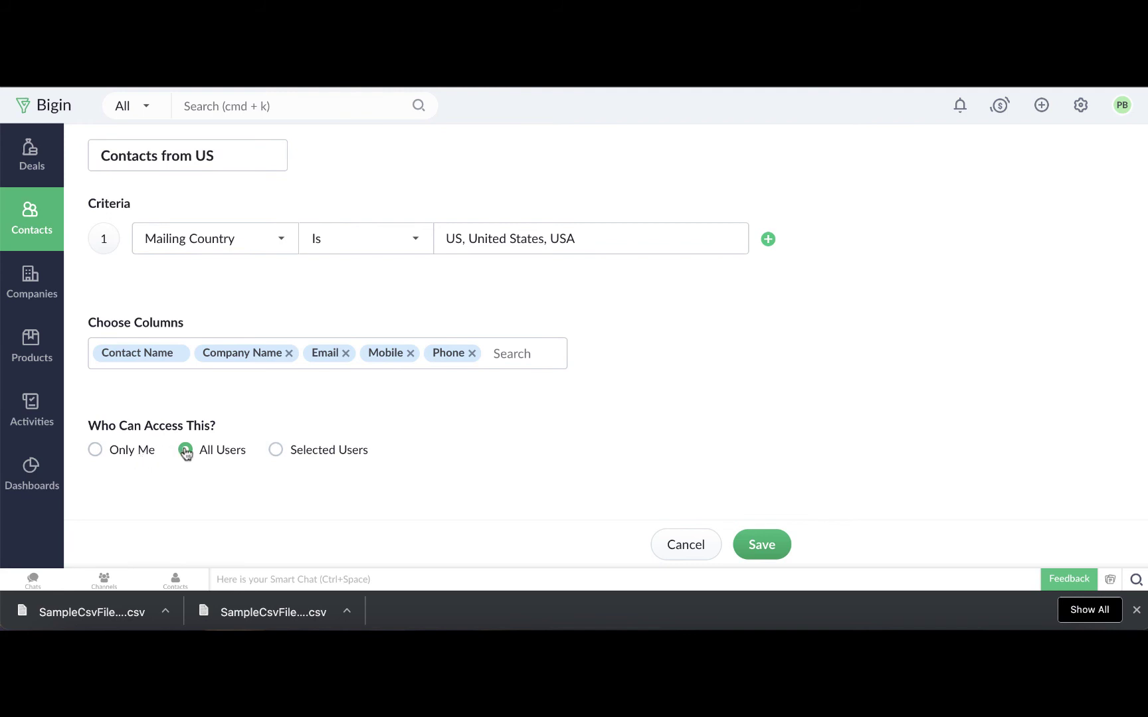
pyautogui.click(276, 450)
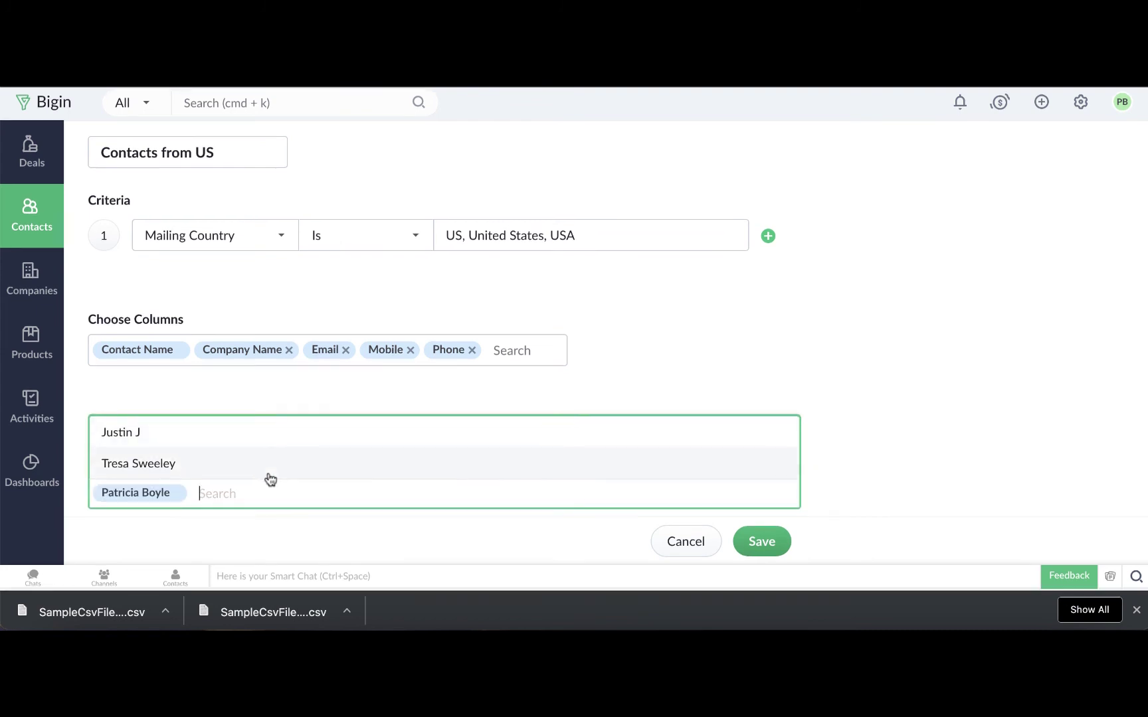
pyautogui.click(258, 431)
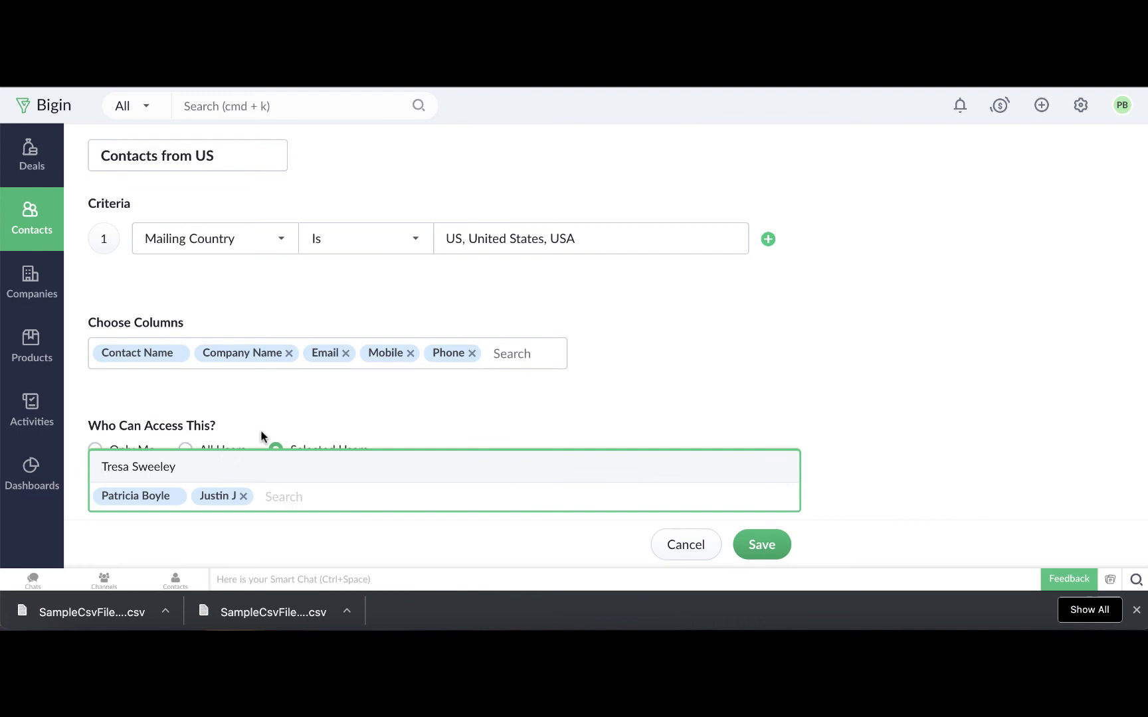
pyautogui.click(761, 545)
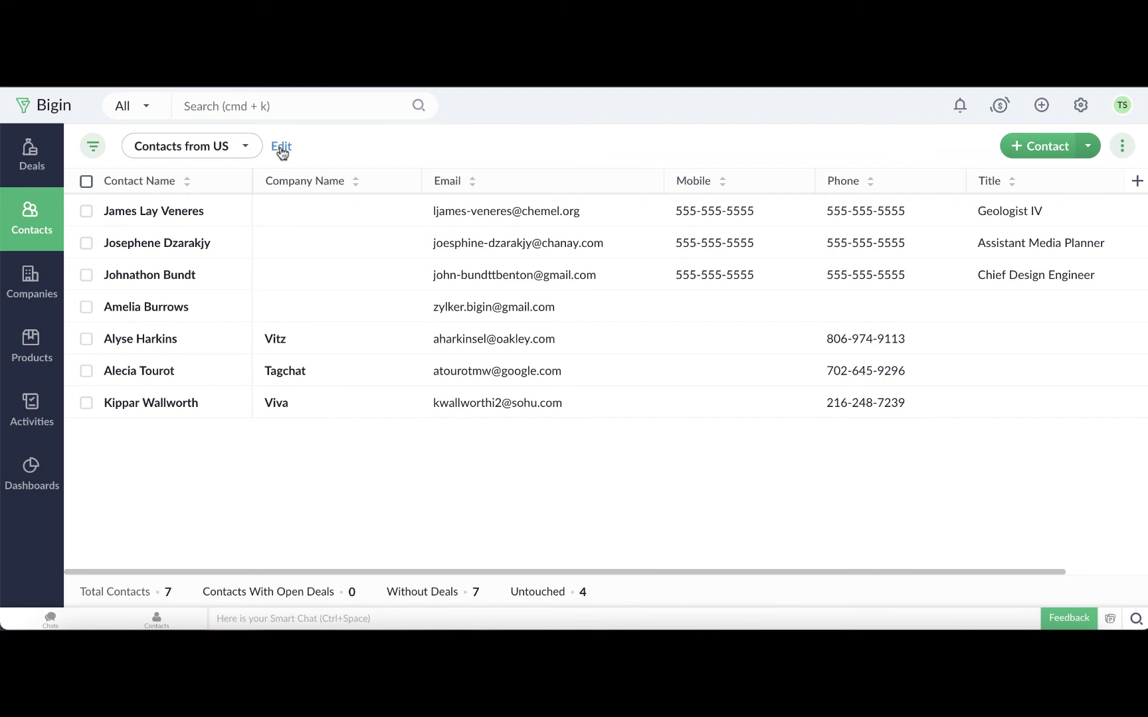
# Browse the contact views list to return to All Contacts
pyautogui.click(242, 147)
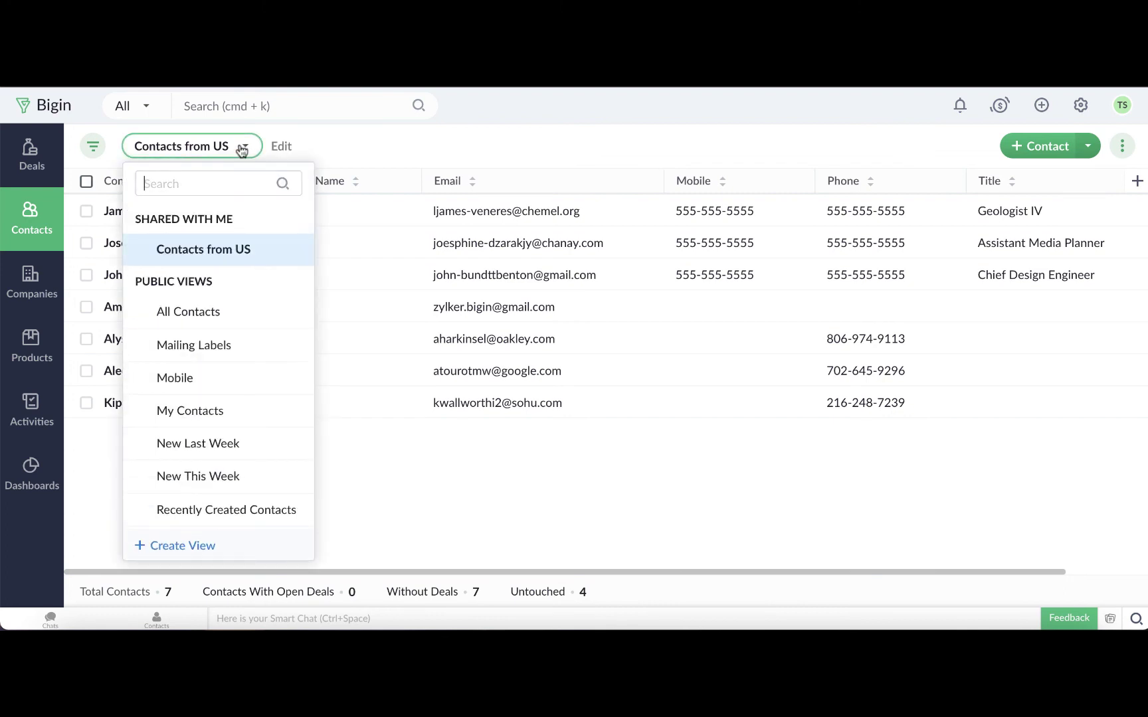
pyautogui.scroll(-2, 219, 421)
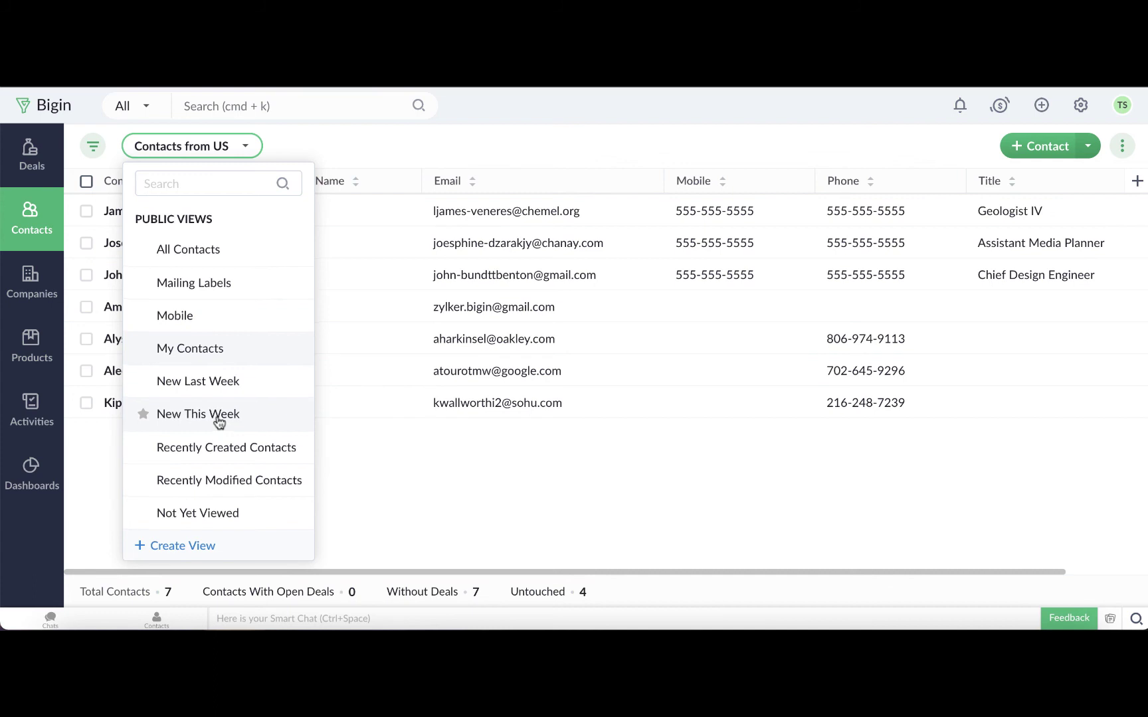
pyautogui.scroll(4, 219, 423)
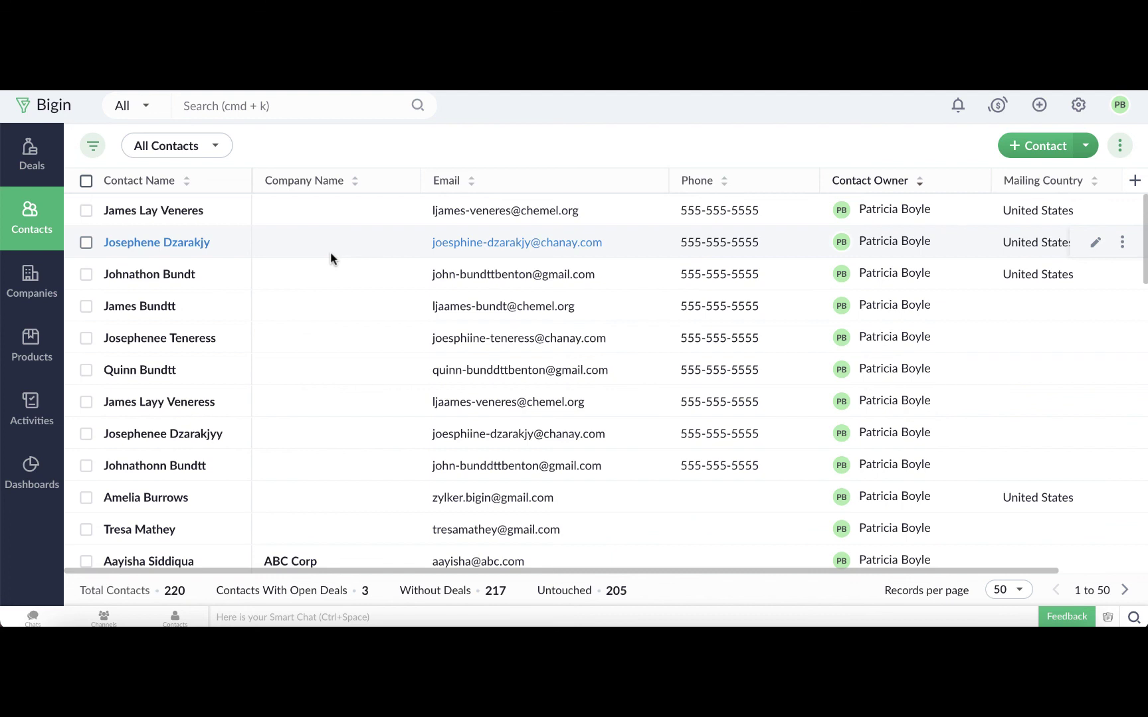
# Switch to the New This Week view and select all six contacts
pyautogui.click(223, 144)
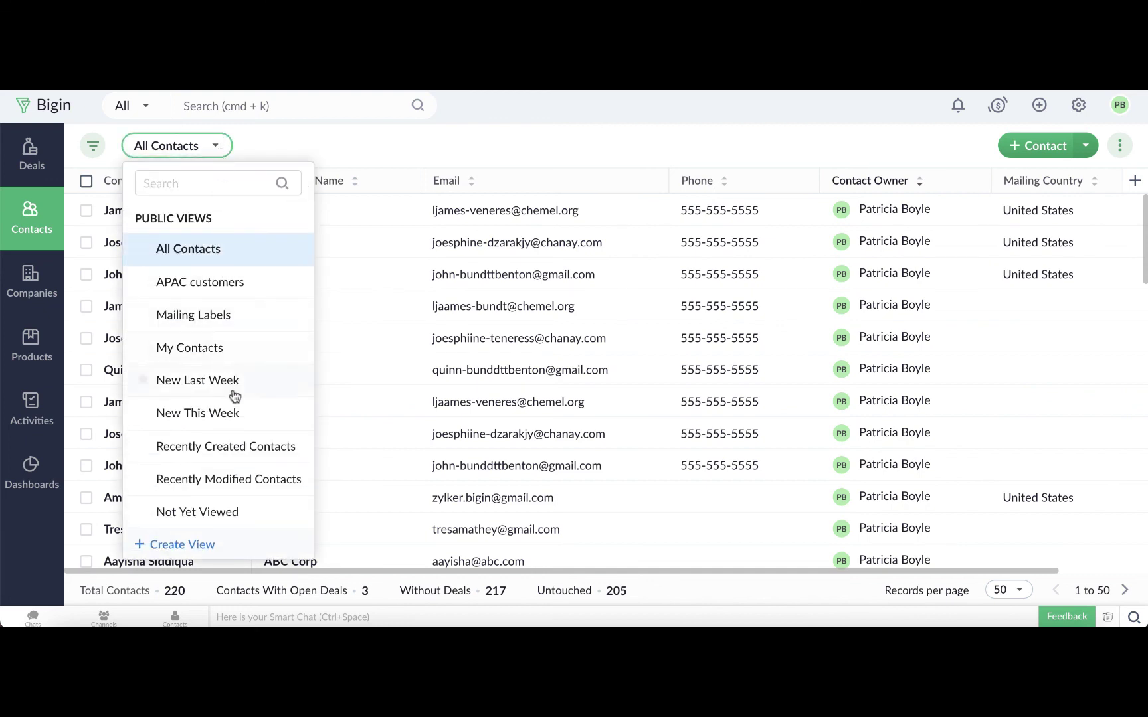
pyautogui.click(234, 413)
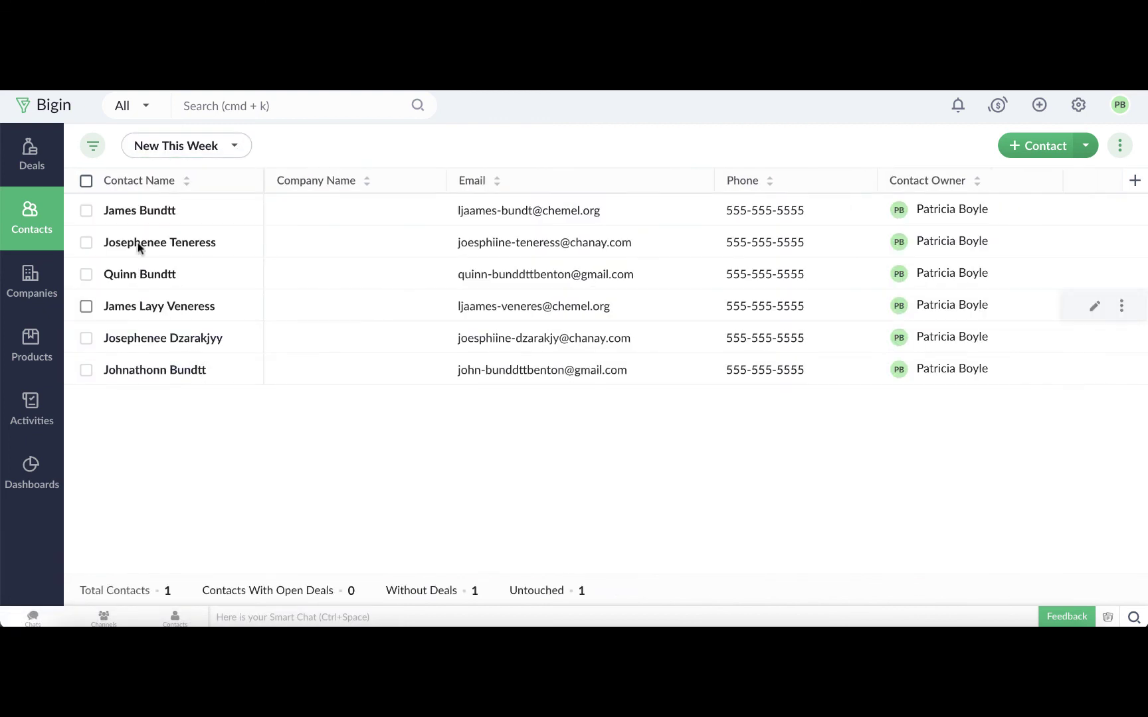
pyautogui.click(87, 182)
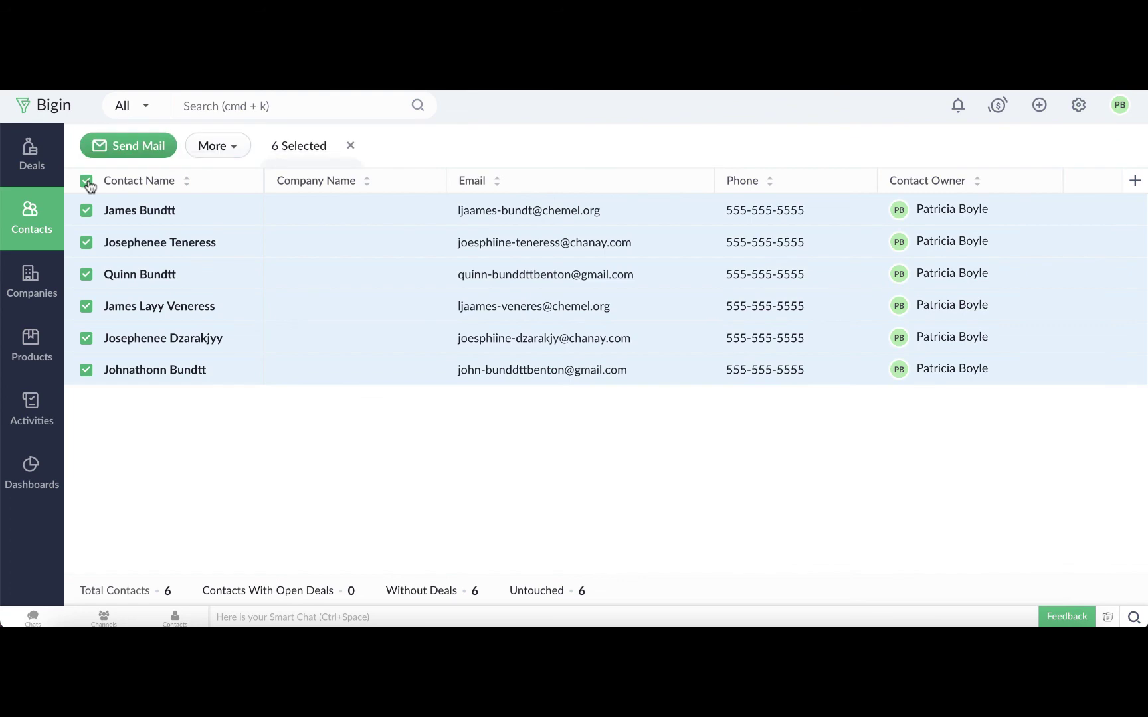
# Try a bulk e-mail to the selected contacts, browse templates, then check other bulk actions
pyautogui.click(144, 148)
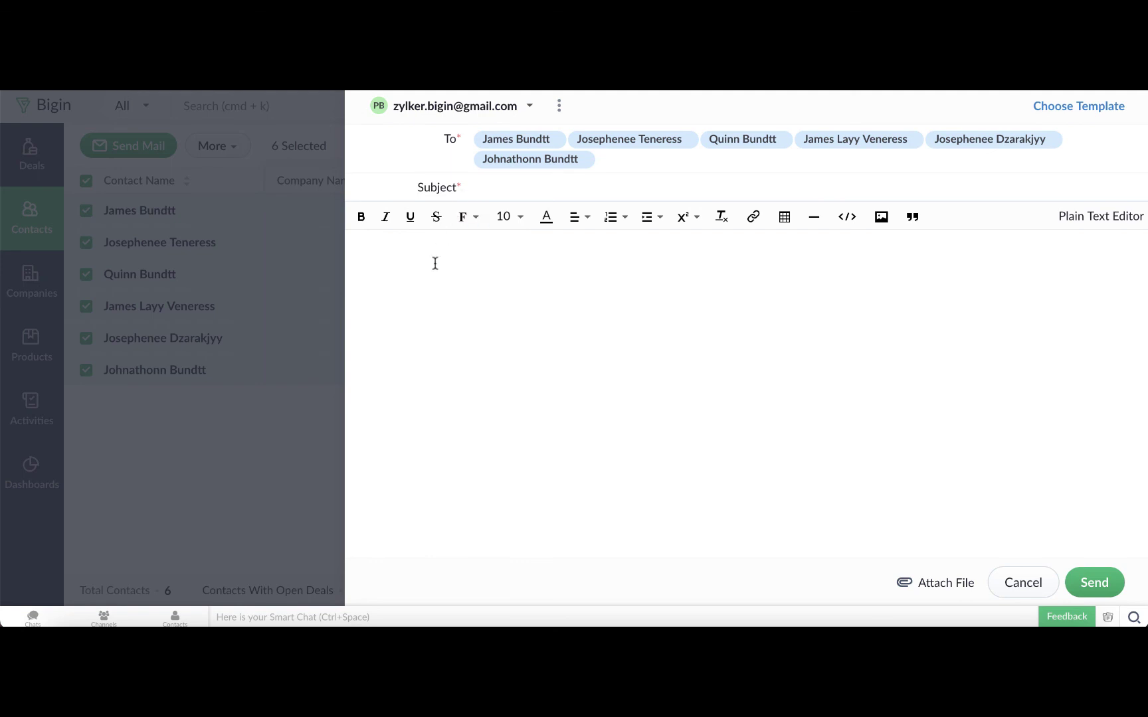
pyautogui.click(1063, 109)
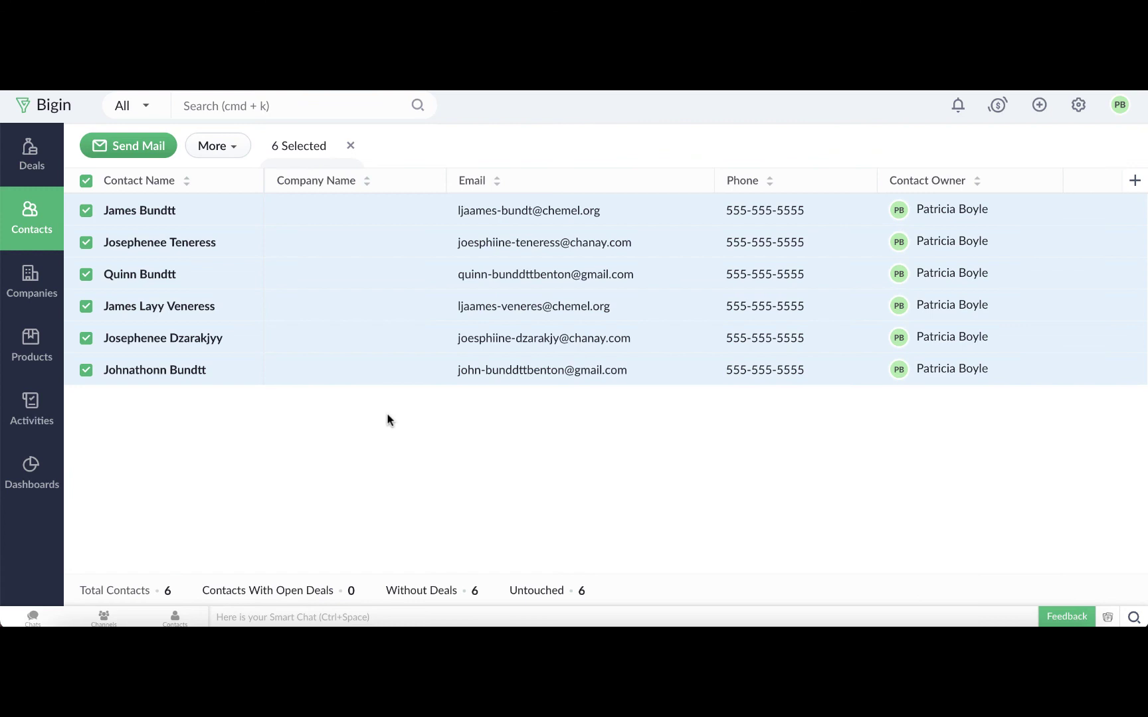
pyautogui.click(237, 145)
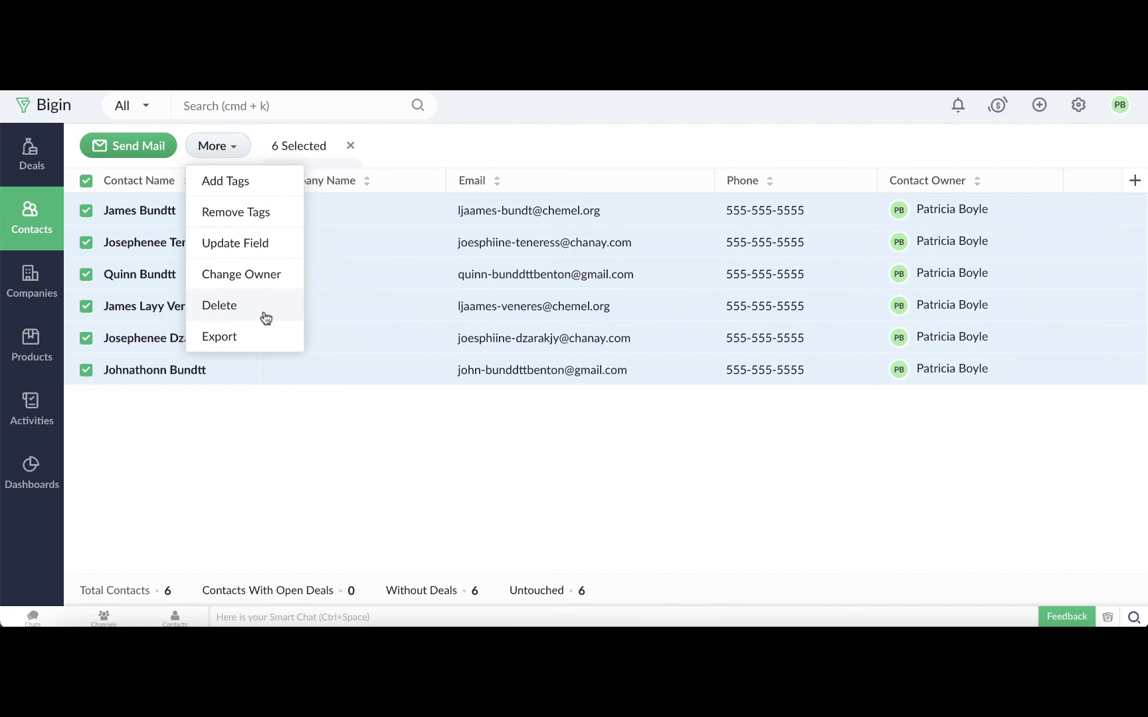
pyautogui.click(267, 279)
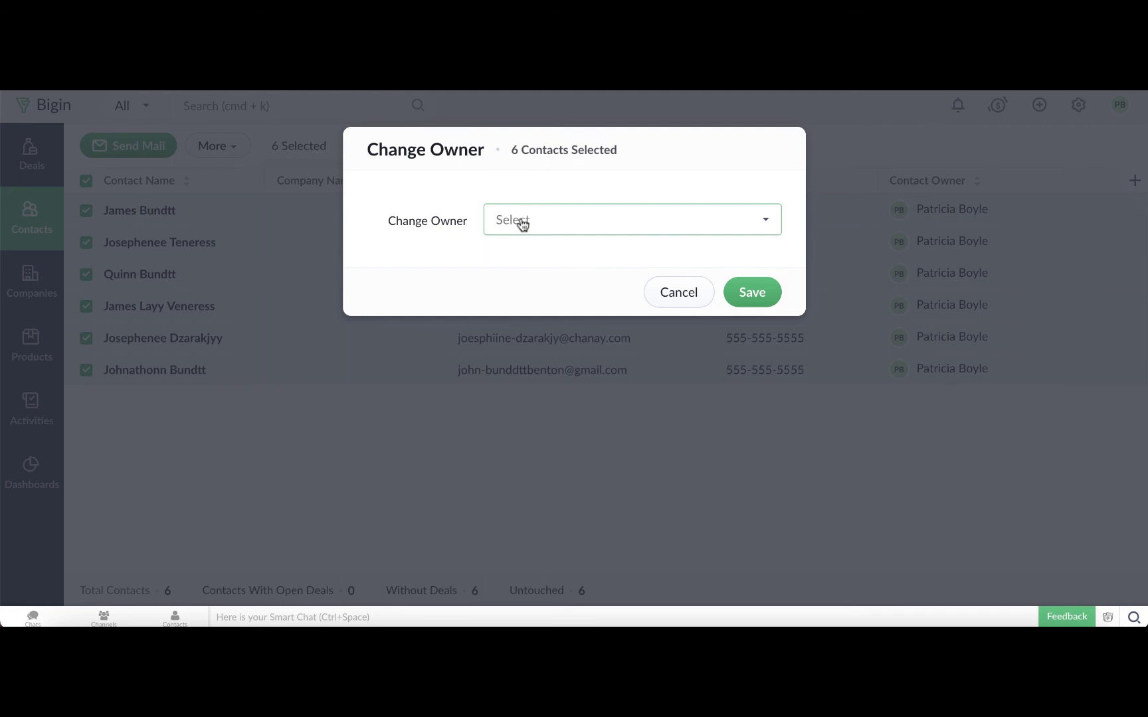
pyautogui.click(522, 225)
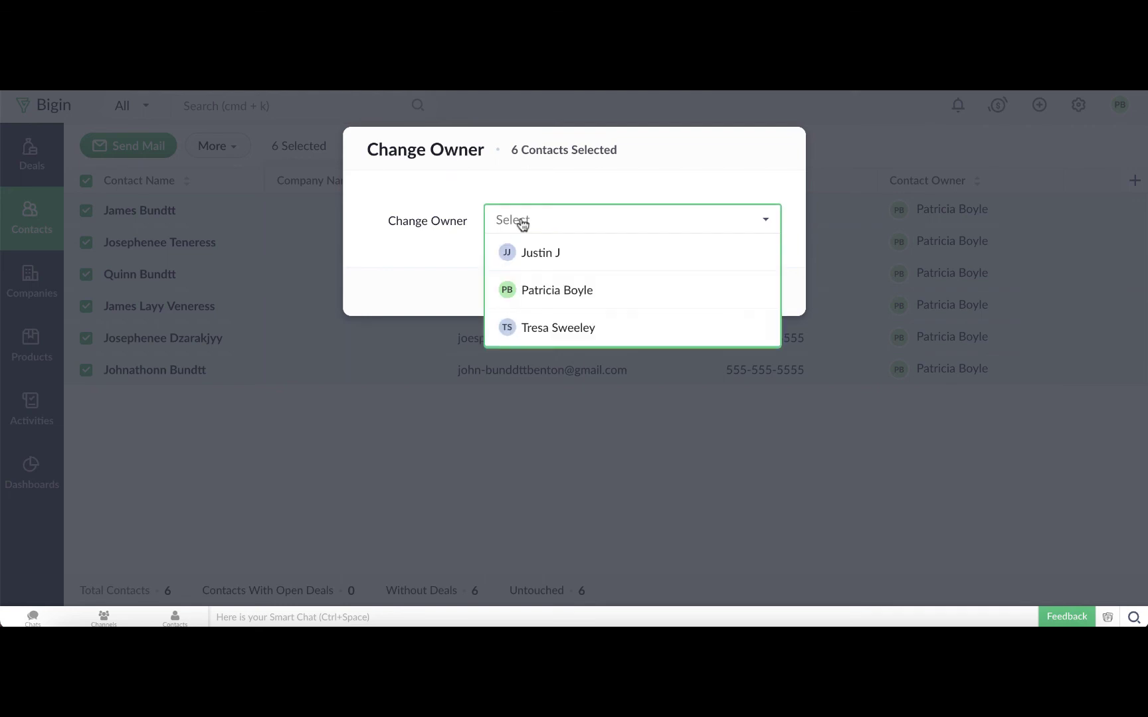
pyautogui.click(530, 255)
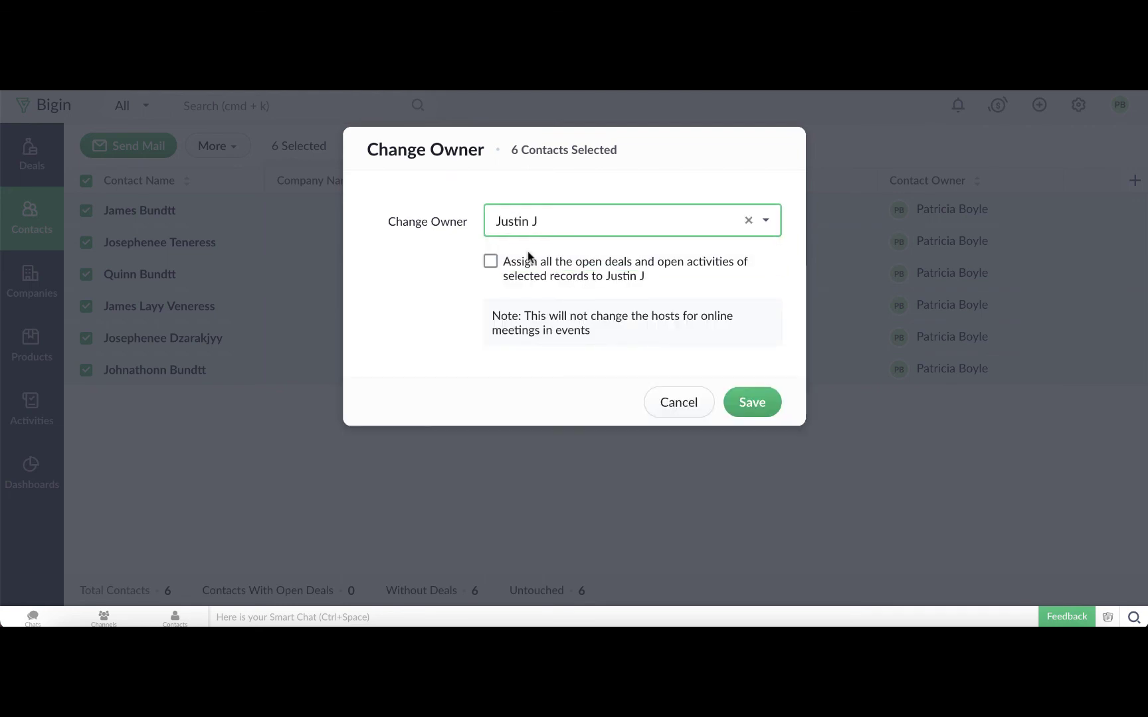
pyautogui.click(490, 266)
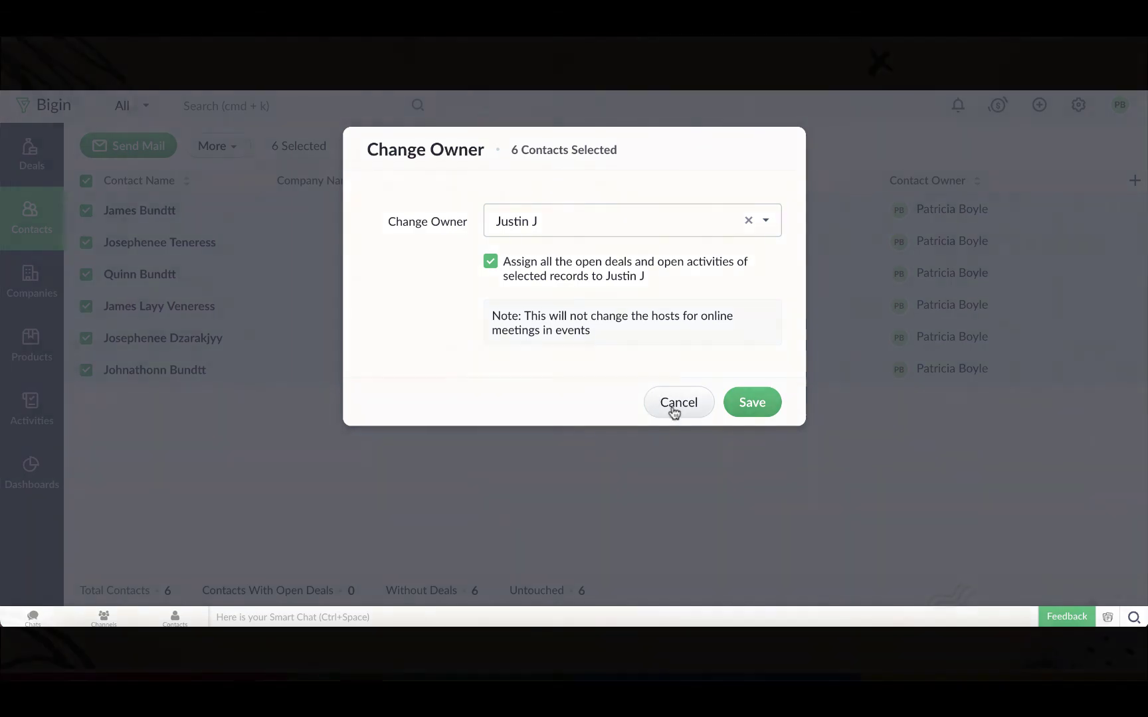
pyautogui.click(674, 404)
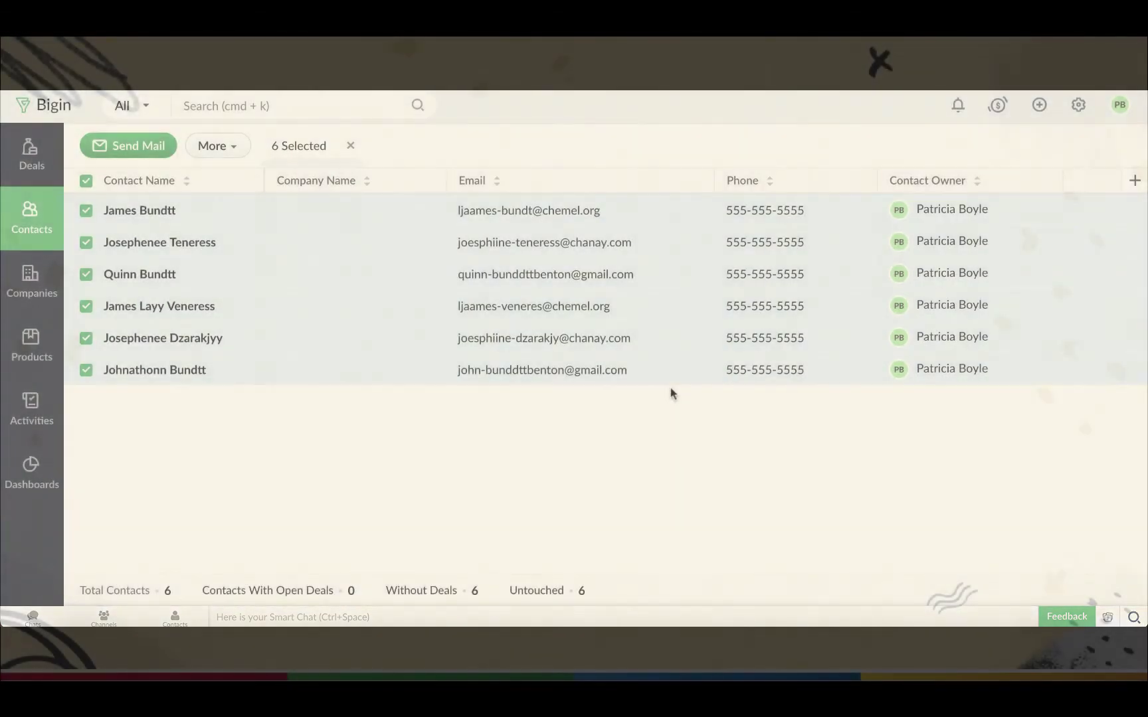